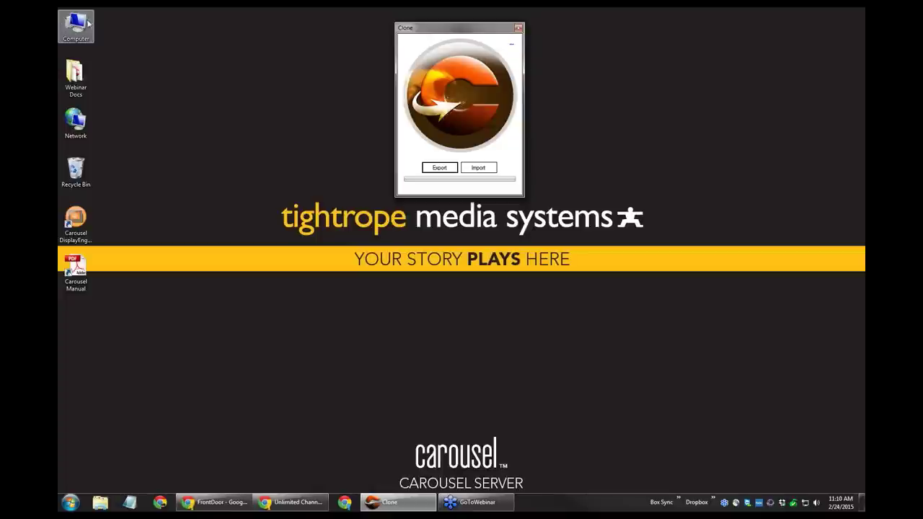
Locate the Clone application in the Tools folder inside TRMS on the TRMS (D:) drive, leaving the file browser closed
double_click(76, 26)
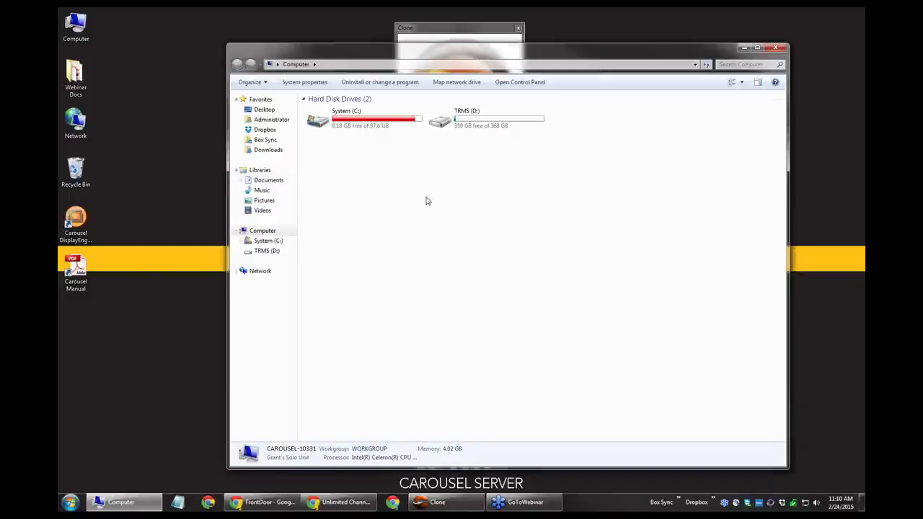
left_click(459, 126)
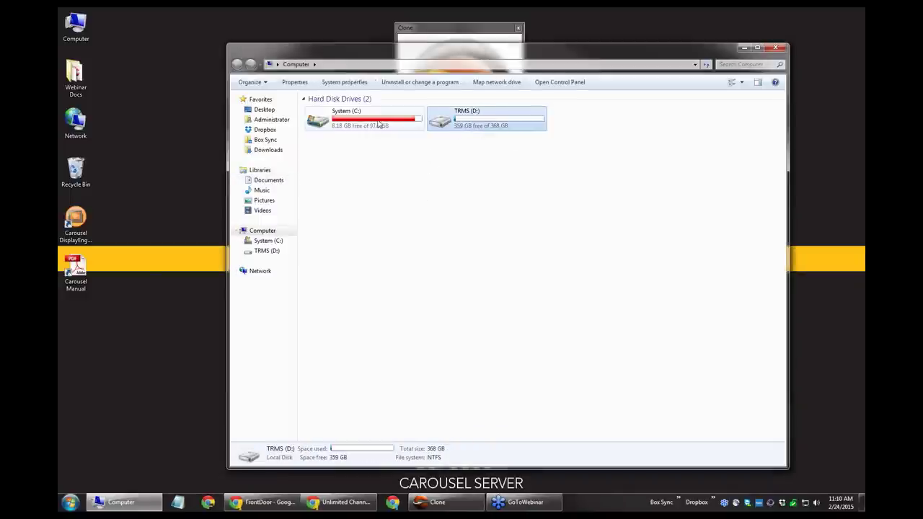
double_click(442, 122)
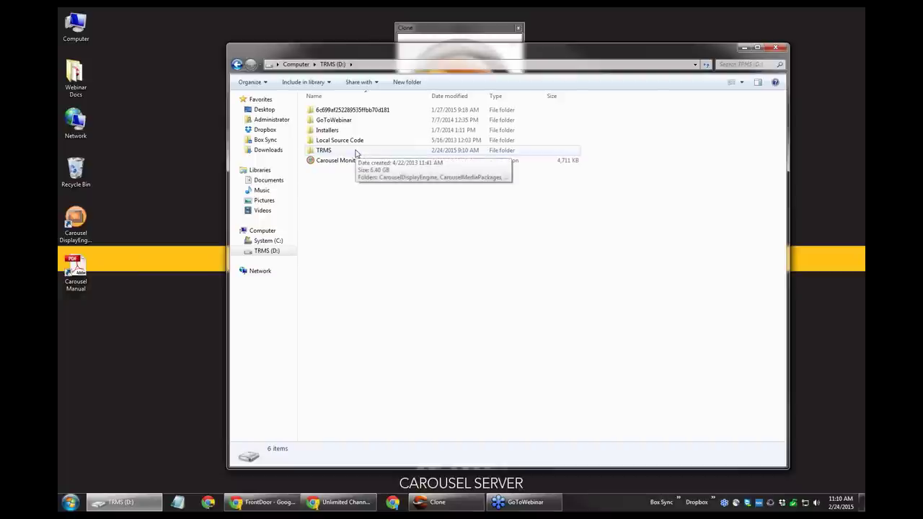
left_click(355, 153)
left_click(317, 151)
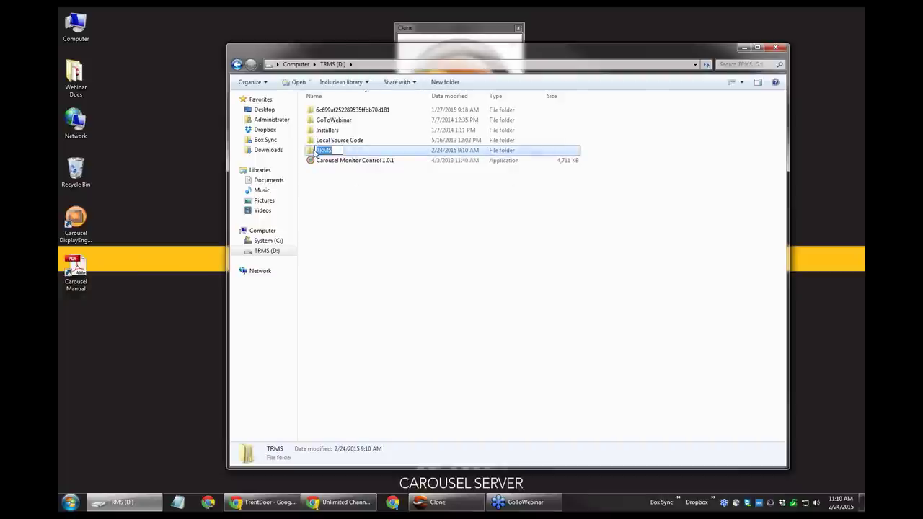
double_click(310, 152)
left_click(313, 181)
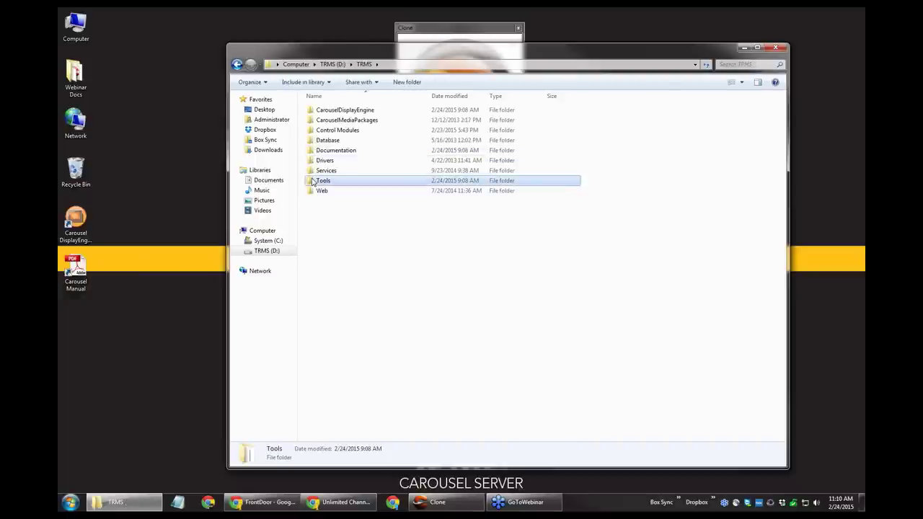
double_click(312, 181)
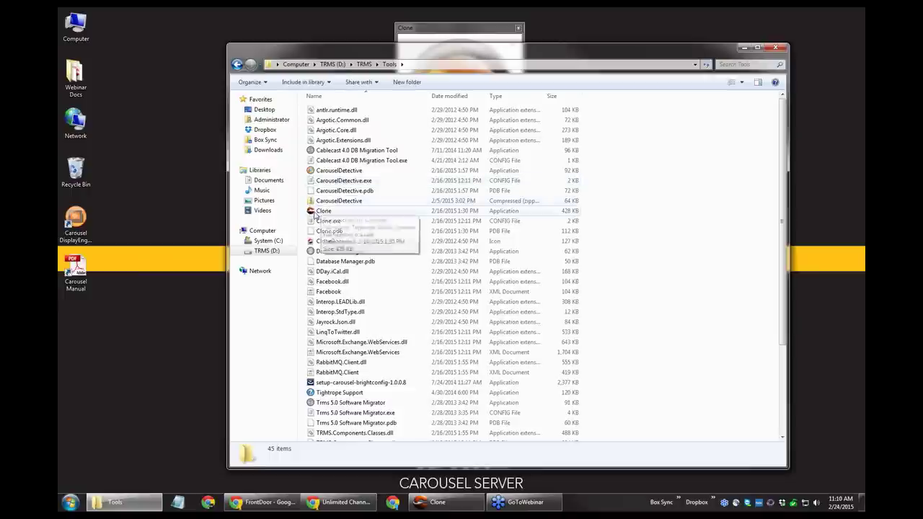
left_click(333, 210)
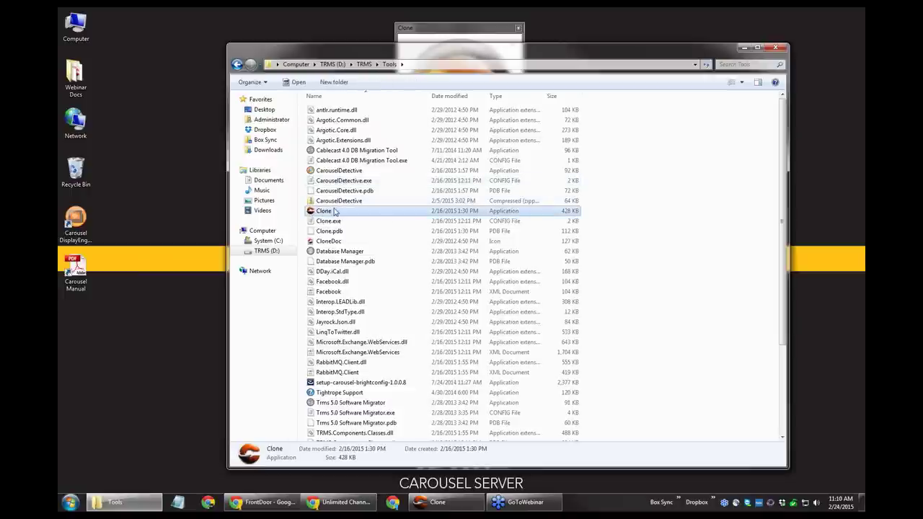
left_click(777, 48)
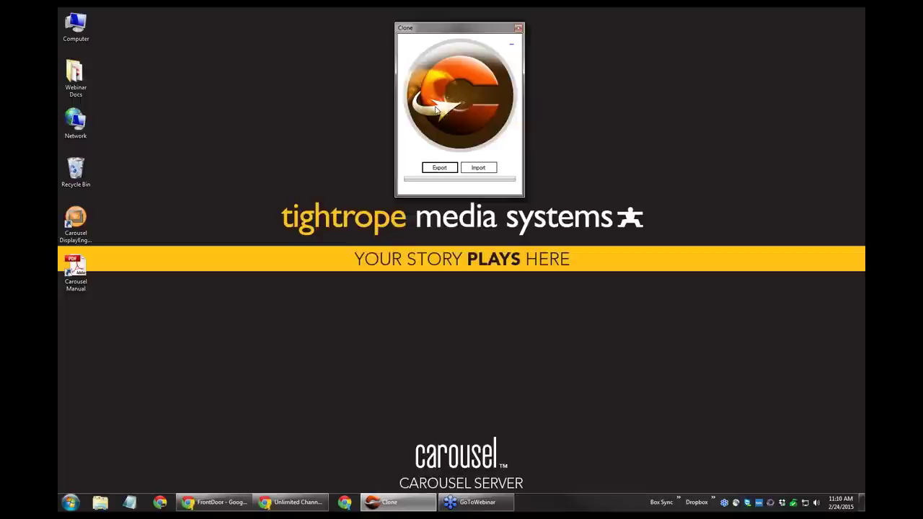
left_click(439, 167)
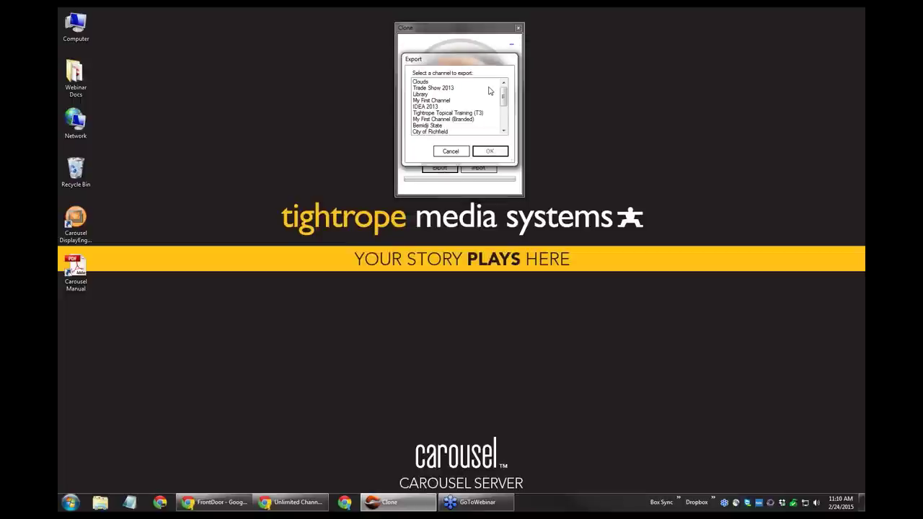
left_click_drag(504, 99, 503, 126)
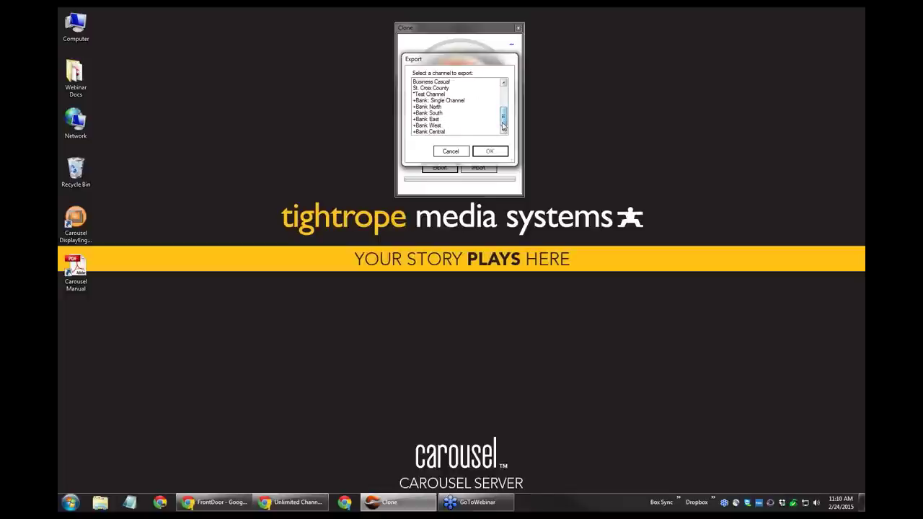
left_click(455, 132)
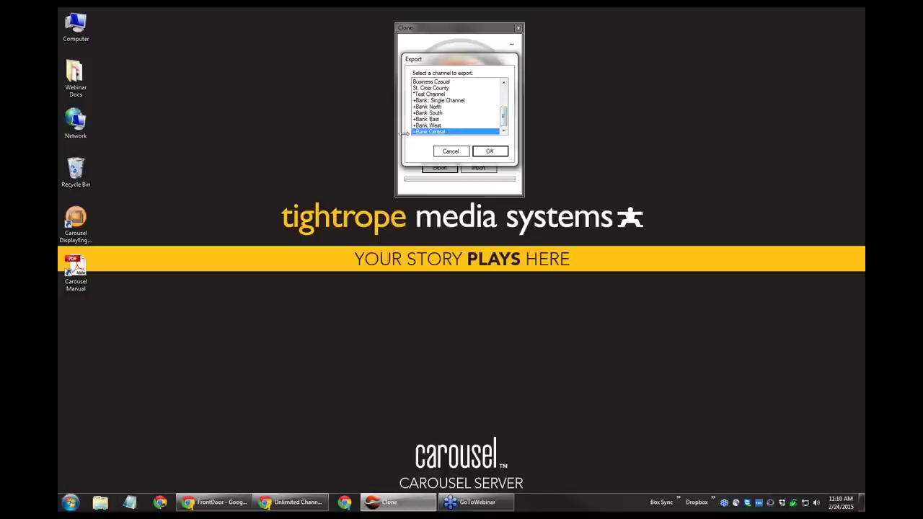
left_click(494, 151)
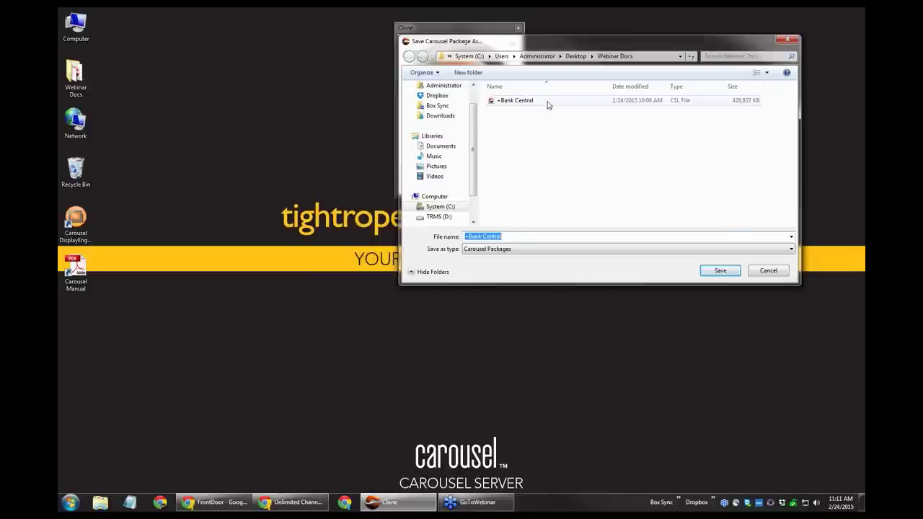
left_click(513, 105)
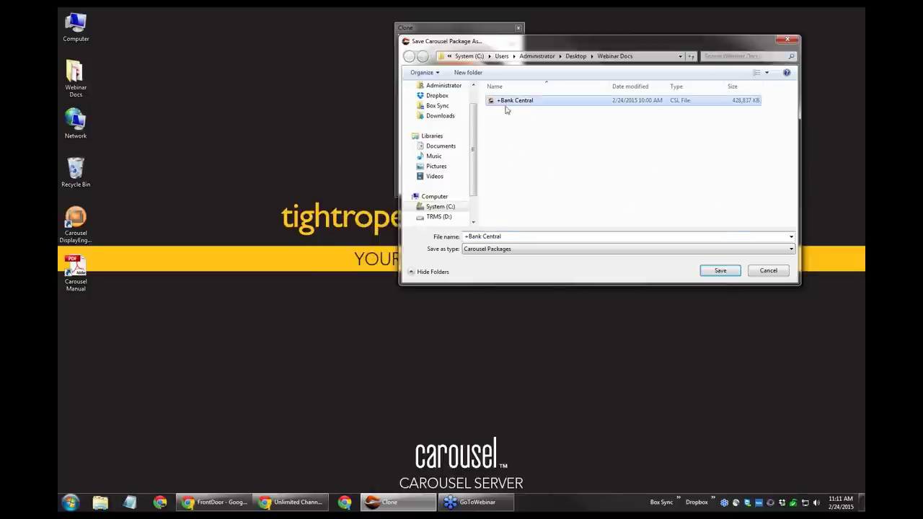
left_click(768, 270)
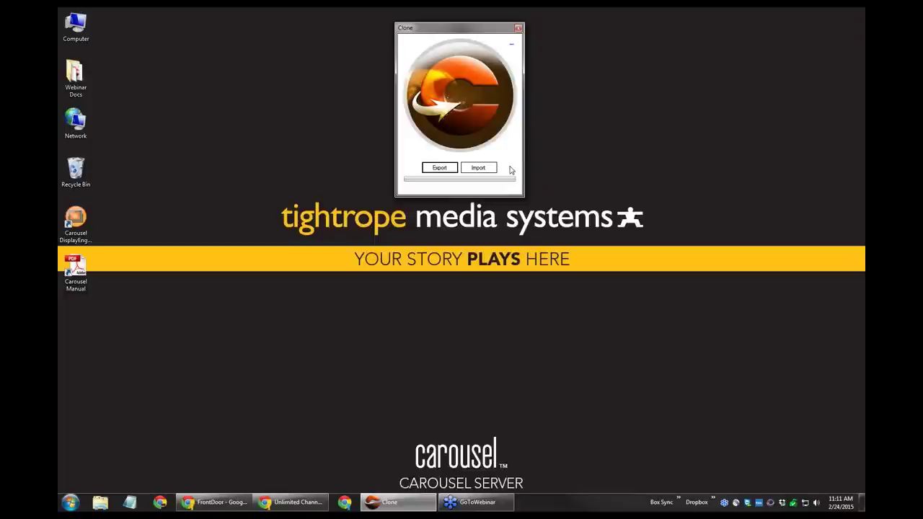
Import the +Bank Central package from the Webinar Docs folder, naming the imported channel +Bank Central 2
left_click(478, 167)
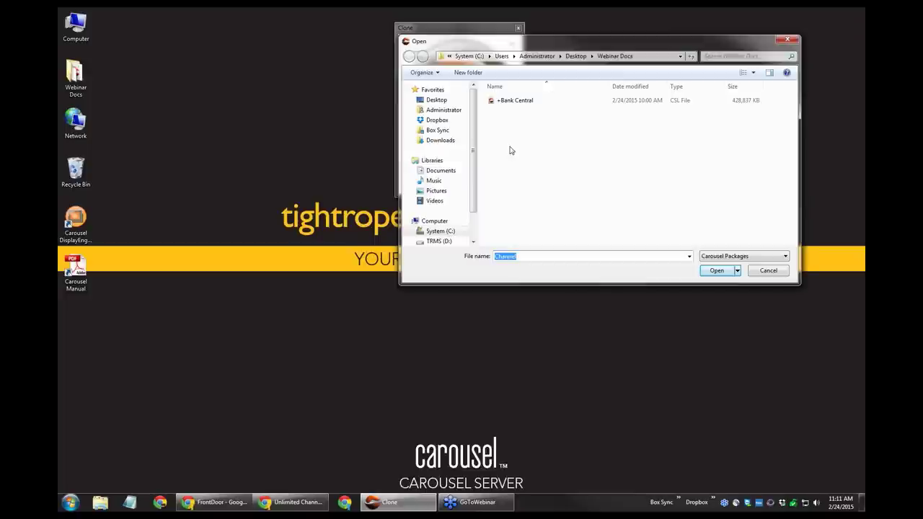
double_click(491, 102)
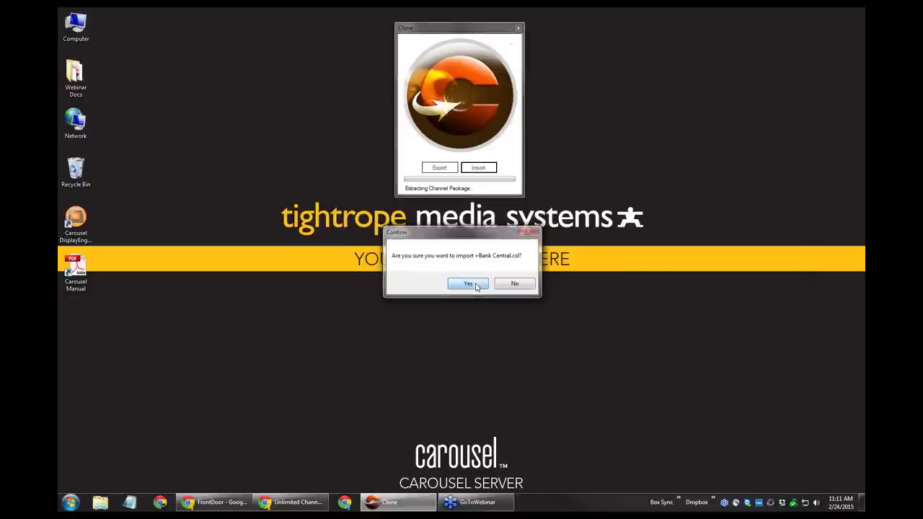
left_click(468, 284)
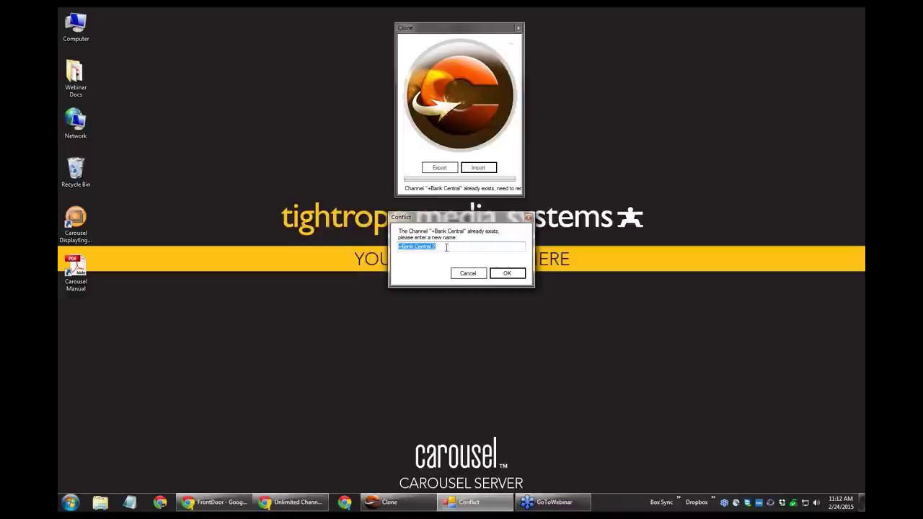
left_click(505, 278)
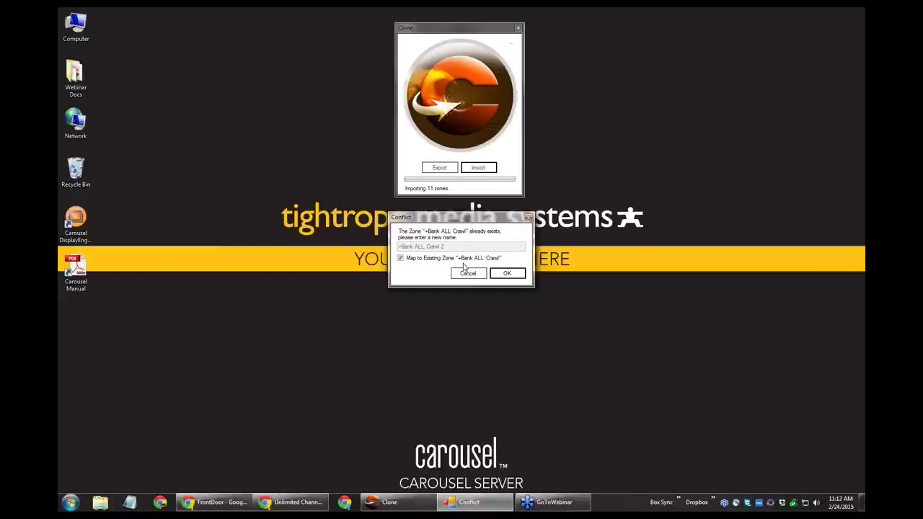
Turn off mapping to the existing zone +Bank ALL: Crawl and select the suggested new zone name
left_click(438, 260)
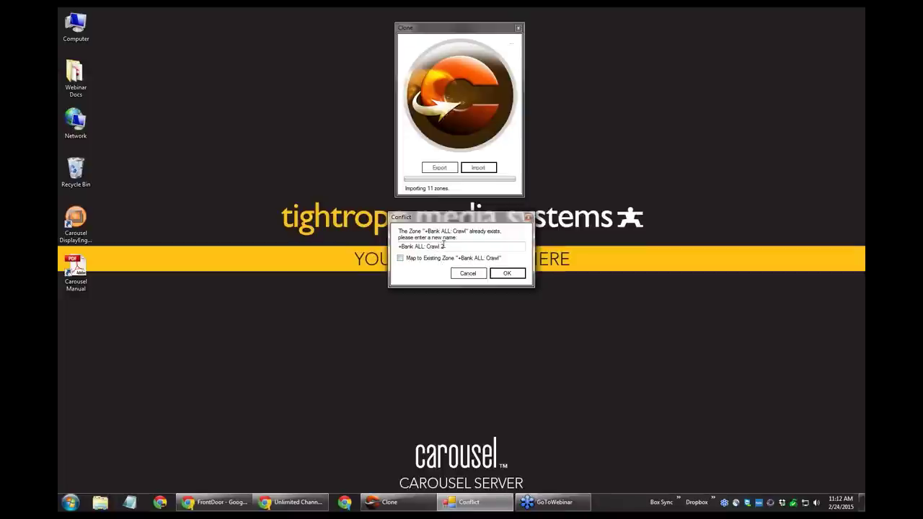
triple_click(443, 246)
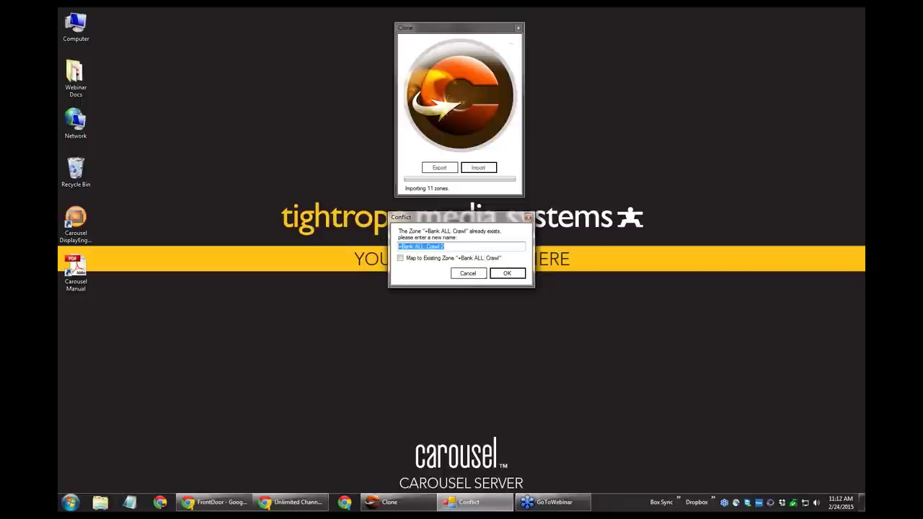
left_click(764, 257)
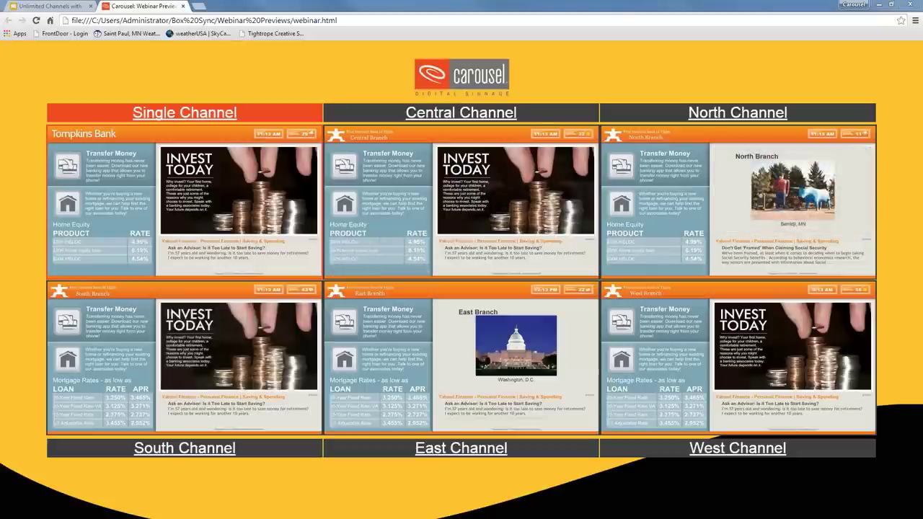
View the full web displays of the Single Channel and the Central Channel from the webinar preview page
left_click(192, 115)
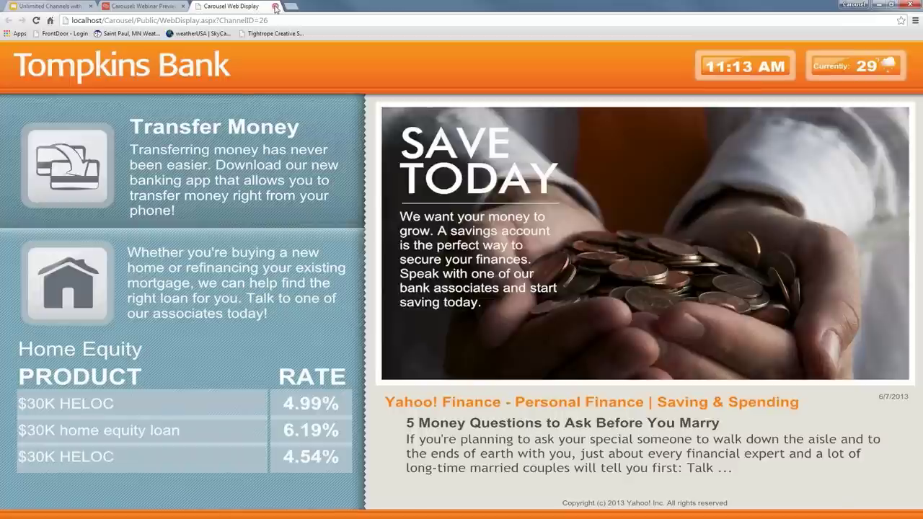
left_click(275, 8)
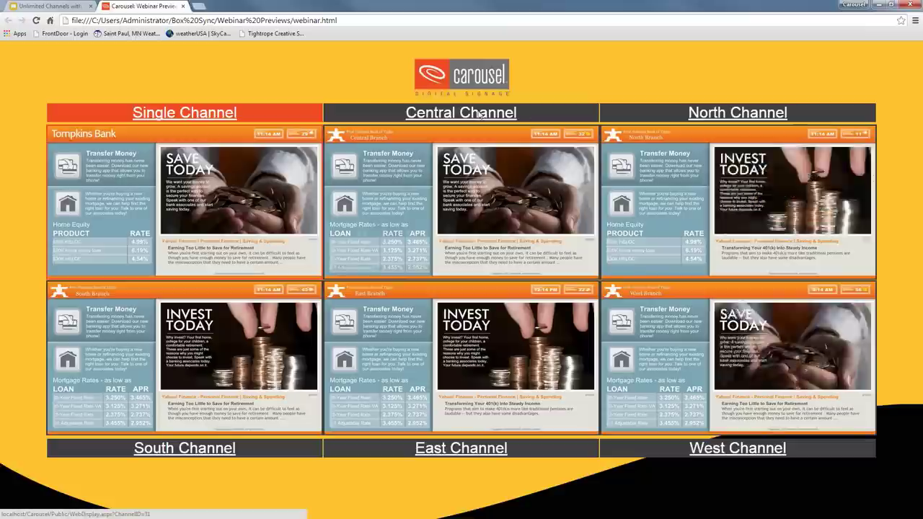
left_click(479, 113)
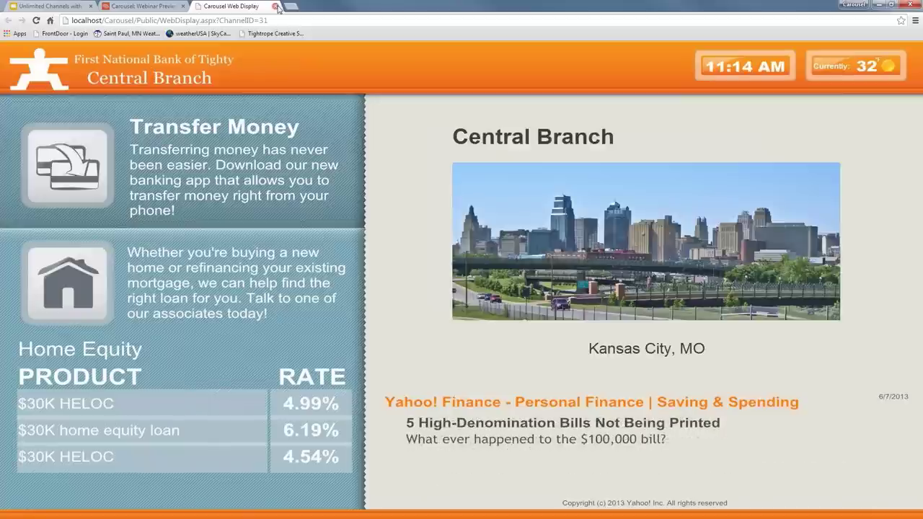
left_click(275, 6)
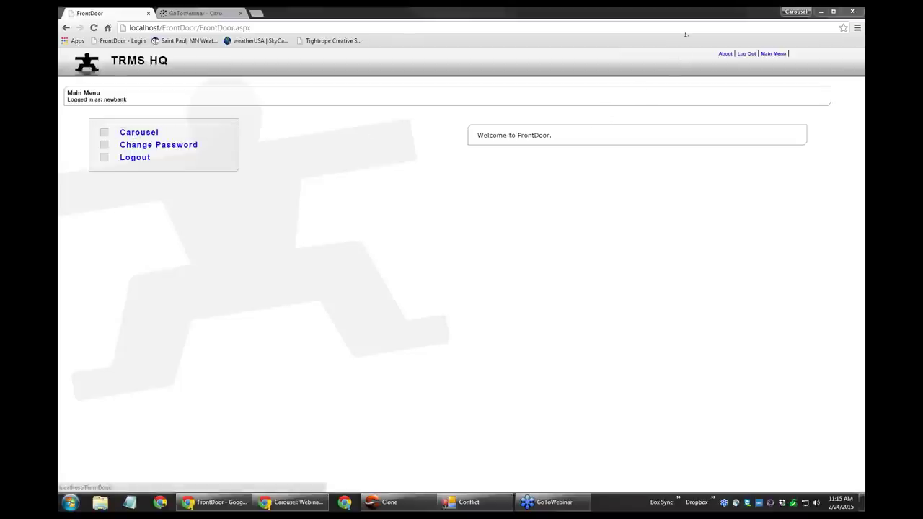
Switch the FrontDoor login to the oldbank user and open Carousel
left_click(747, 54)
left_click(177, 132)
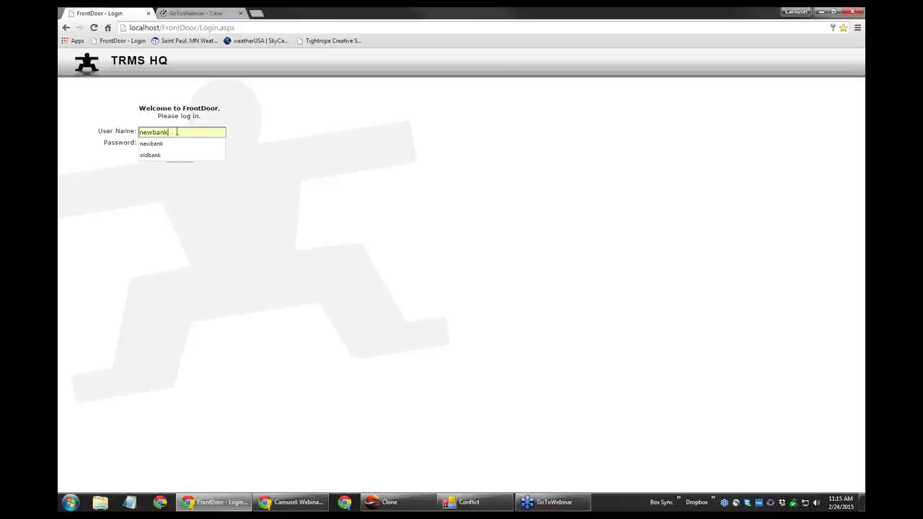
left_click(151, 155)
left_click(184, 159)
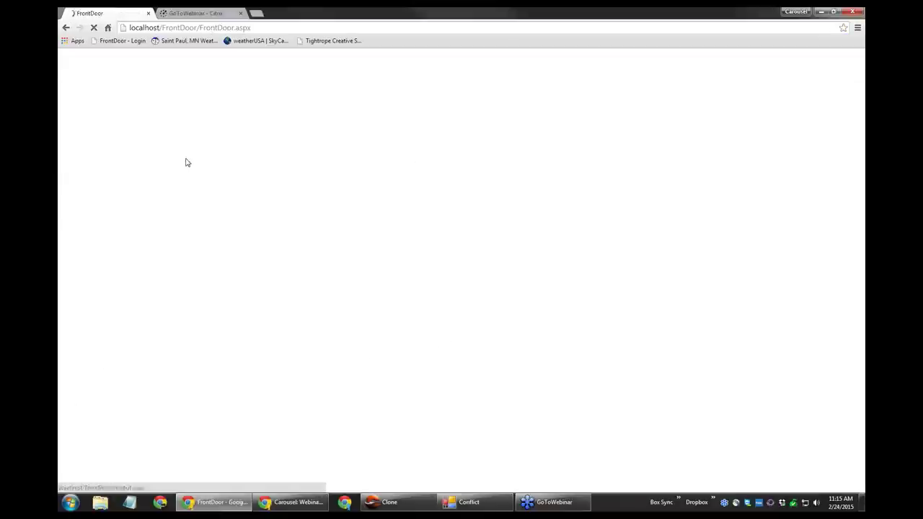
left_click(160, 132)
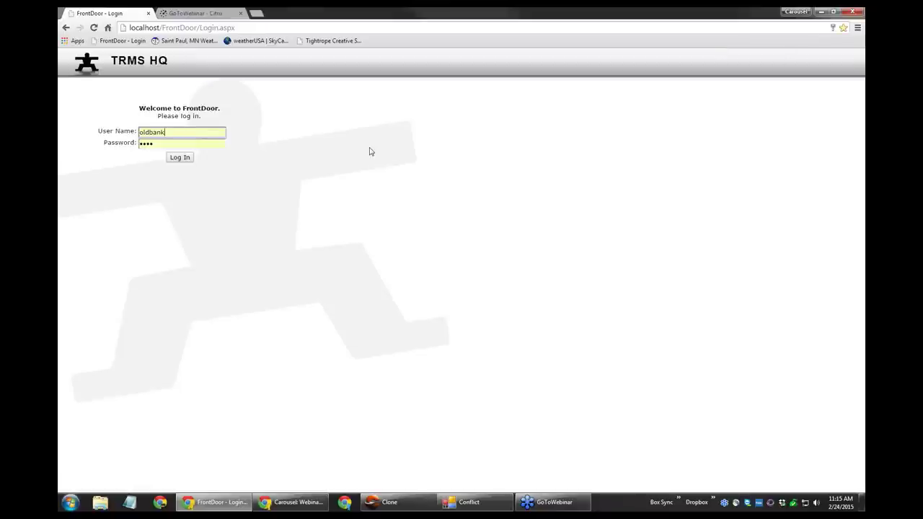
left_click(176, 157)
left_click(160, 133)
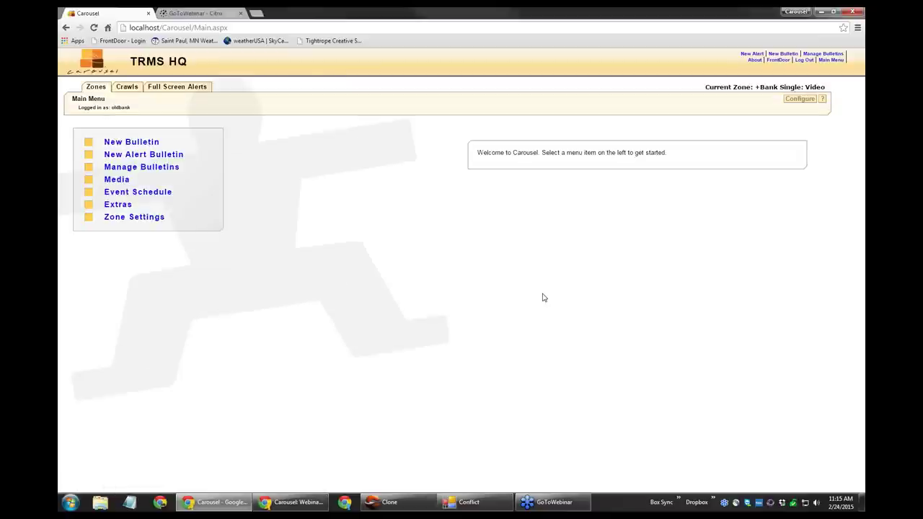
Change the current zone to +Bank Single: Events using the +Bank Single tag
left_click(101, 88)
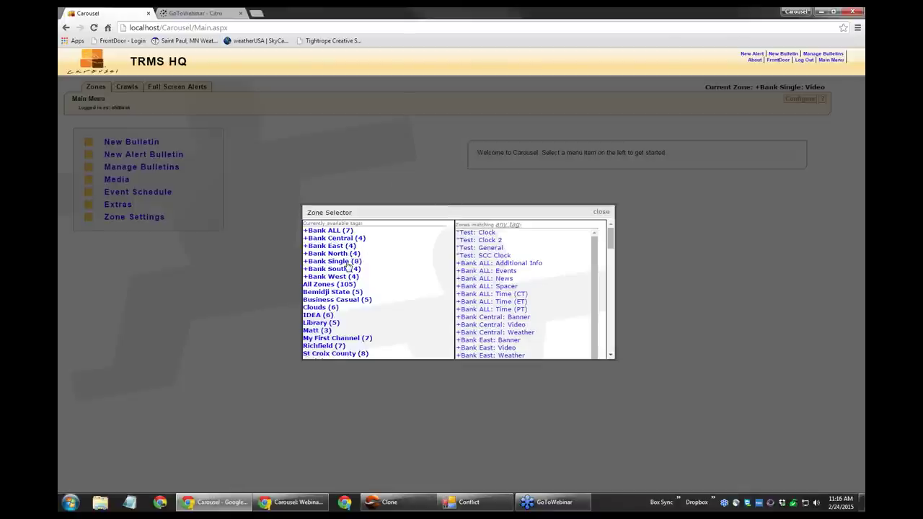
left_click(351, 261)
left_click(490, 254)
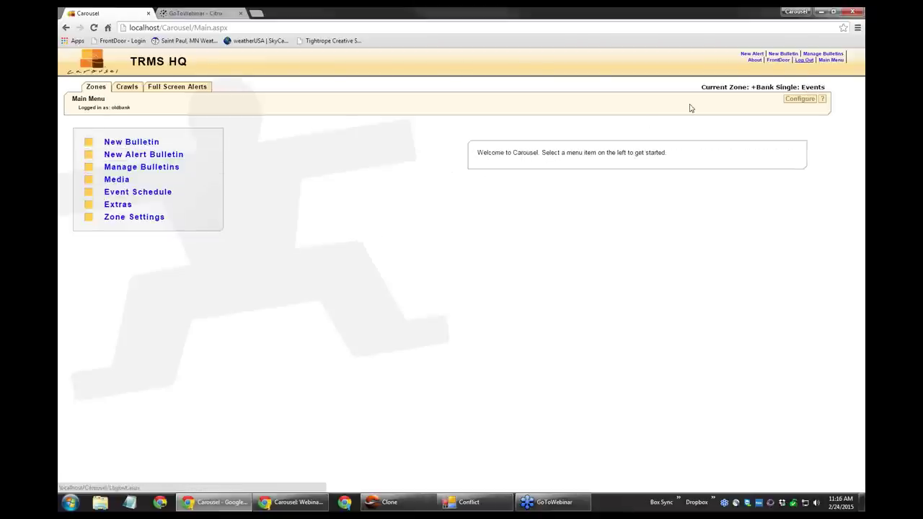
Log out of the oldbank session, log in to FrontDoor as newbank and open Carousel
left_click(804, 60)
left_click(191, 133)
left_click(168, 156)
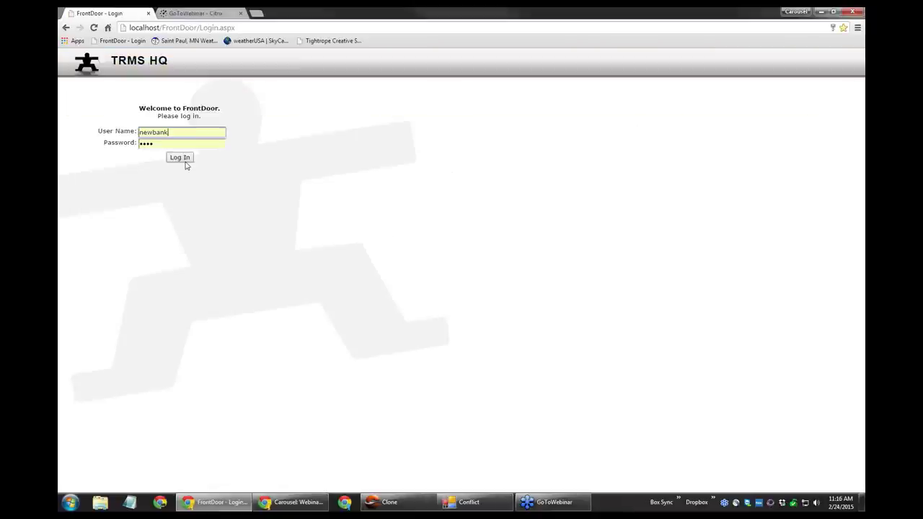
left_click(185, 162)
left_click(173, 158)
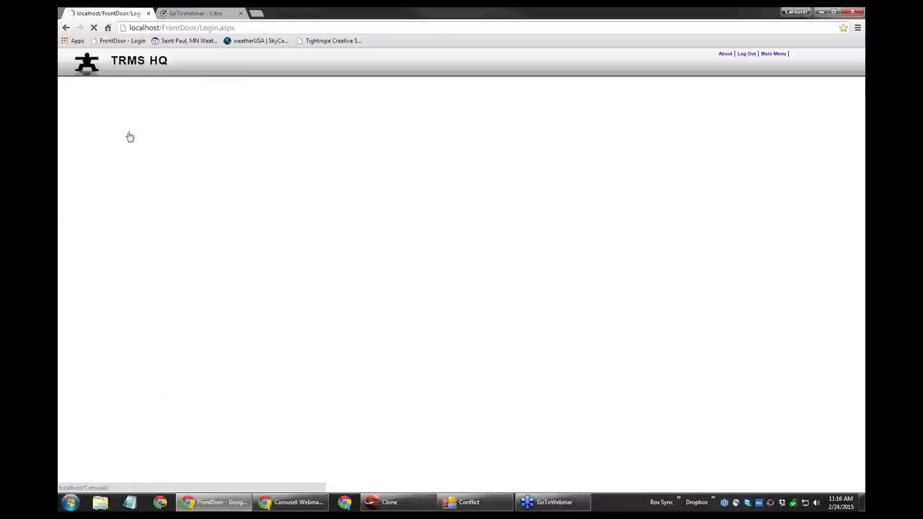
left_click(179, 157)
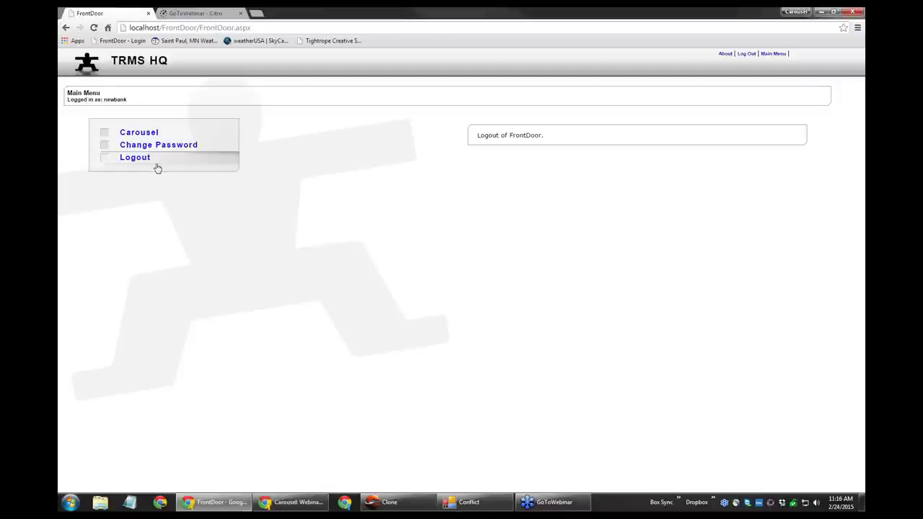
left_click(146, 135)
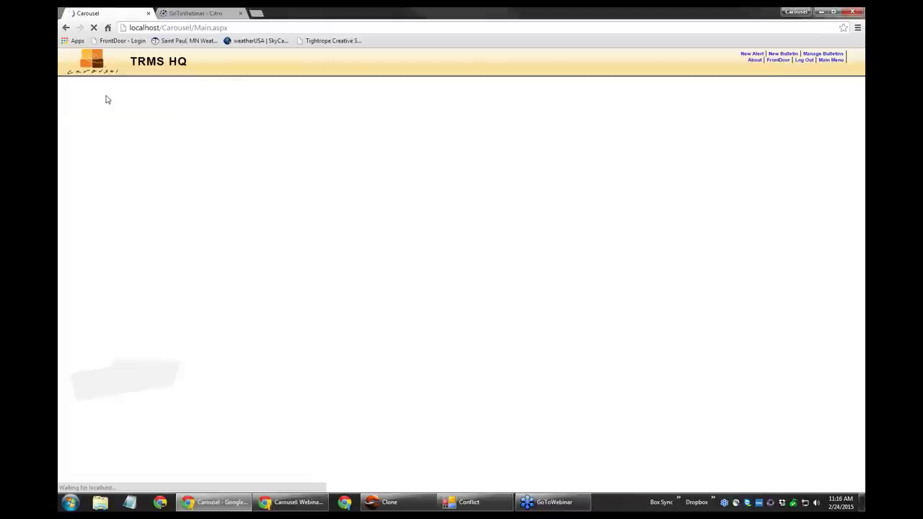
Look up the zones carrying the +Bank East tag and close the zone selector without changing the current zone
left_click(105, 88)
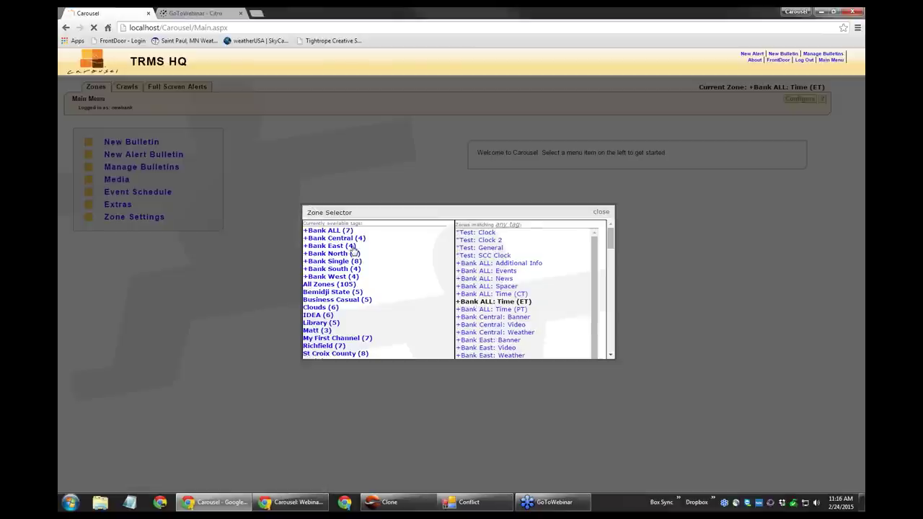
left_click(350, 246)
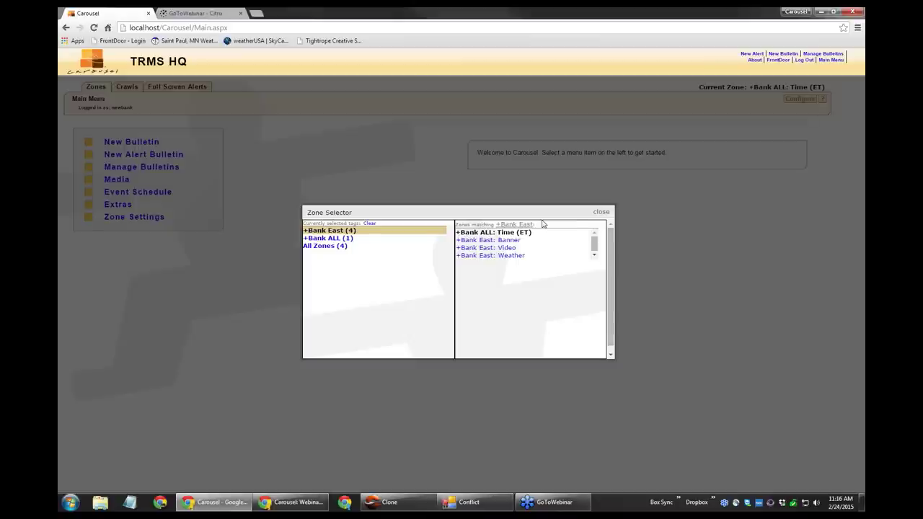
left_click(600, 212)
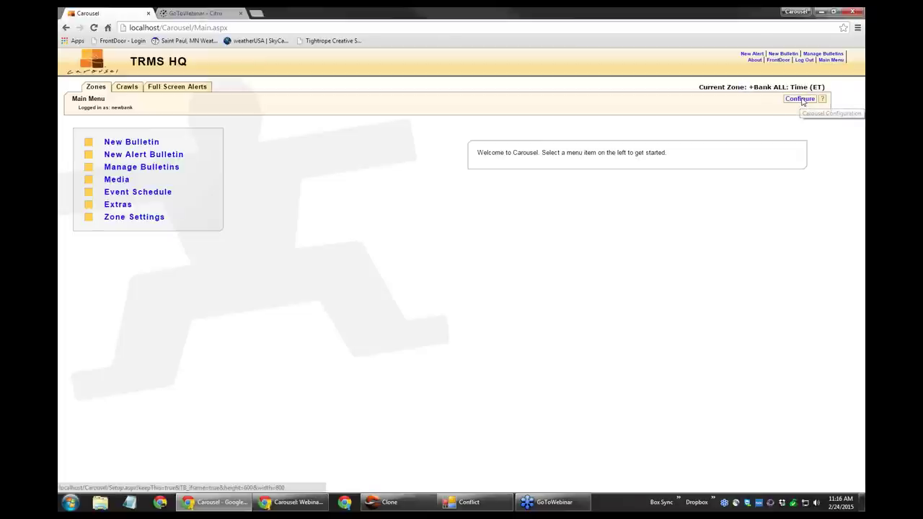
Open the channel layout of the +Bank Central channel in the Carousel configuration
left_click(800, 100)
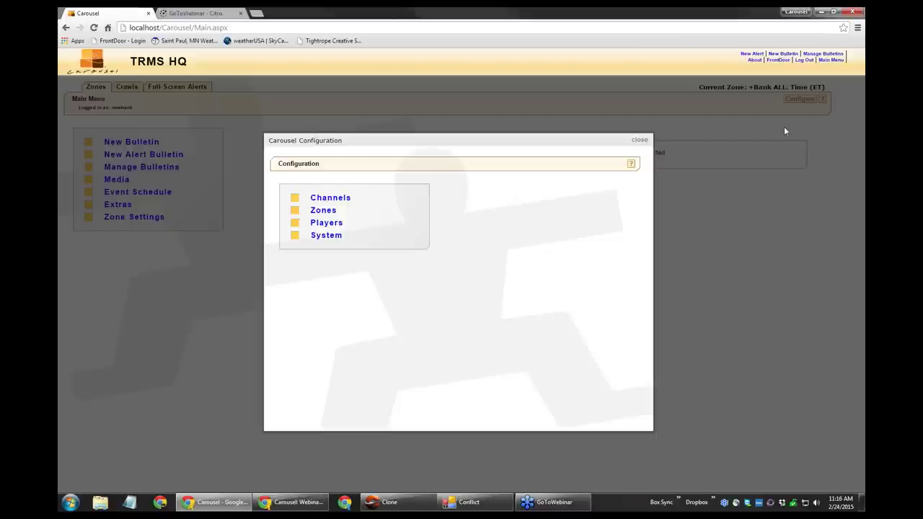
left_click(325, 201)
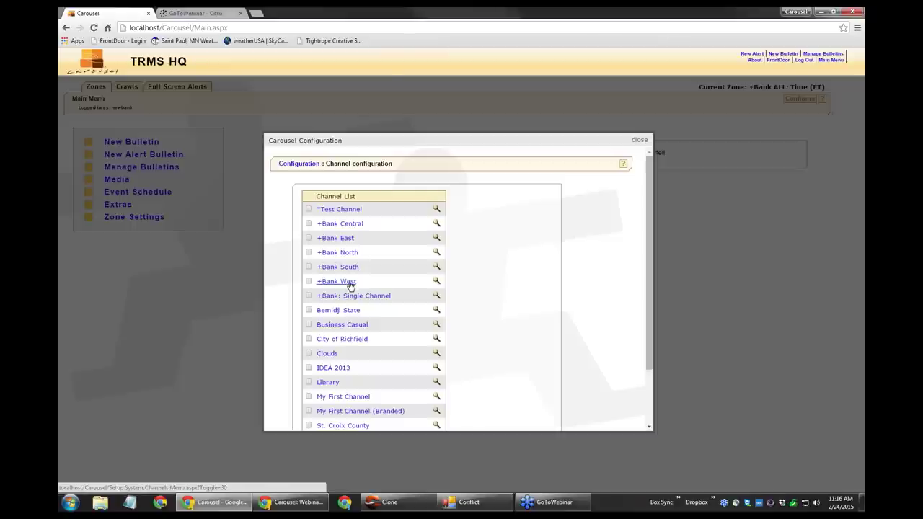
left_click(340, 225)
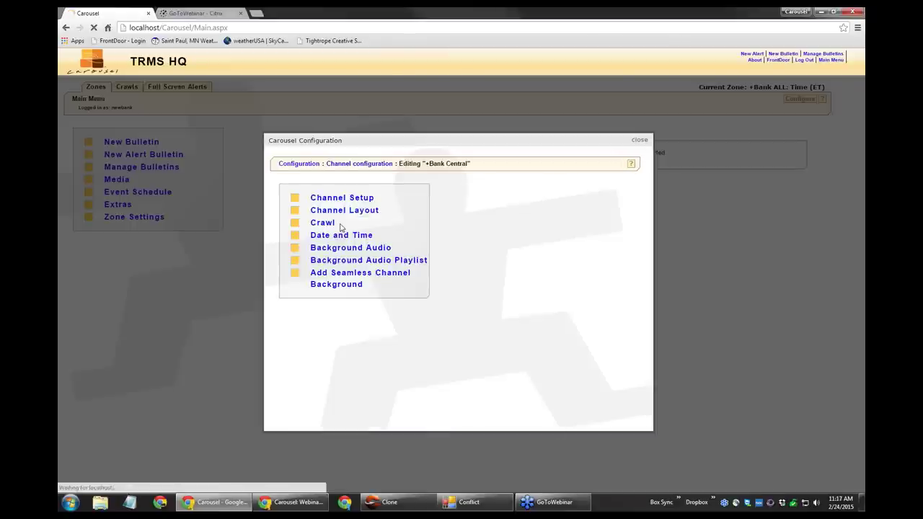
left_click(343, 212)
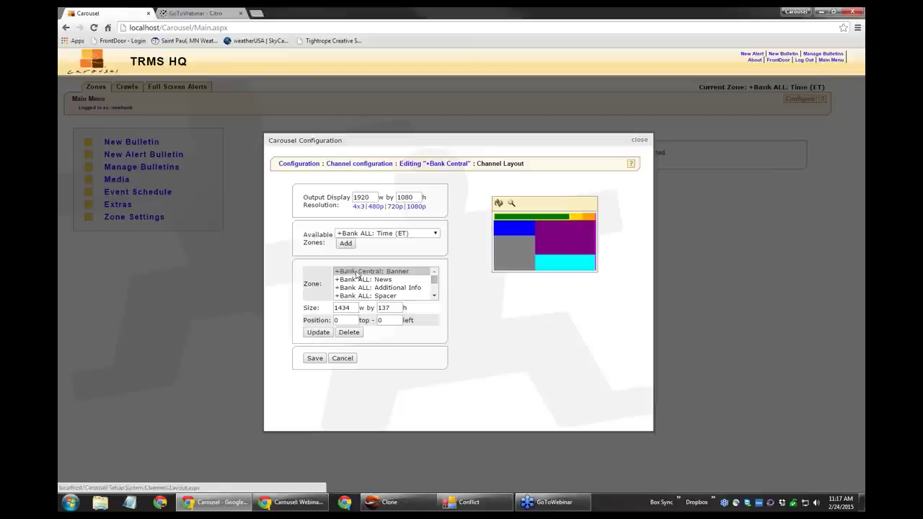
Delete the +Bank Central: Banner zone from the +Bank Central channel layout
left_click(356, 272)
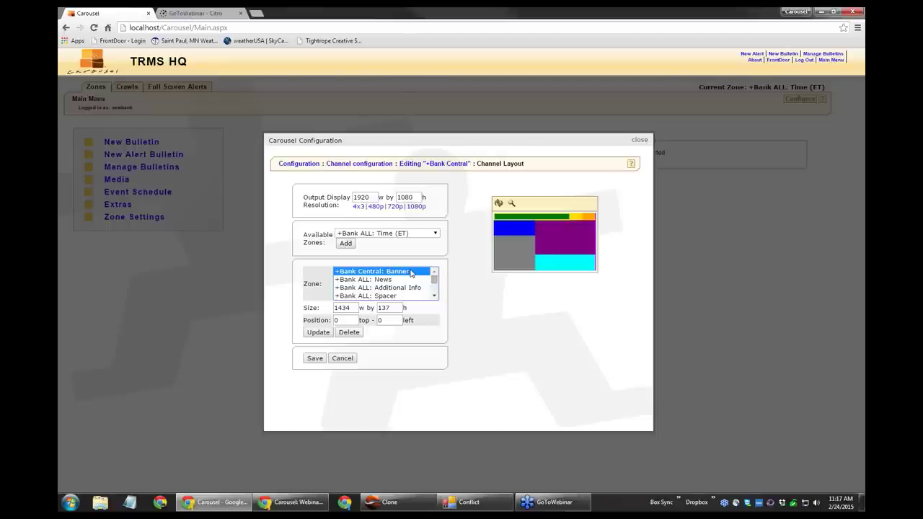
left_click(356, 333)
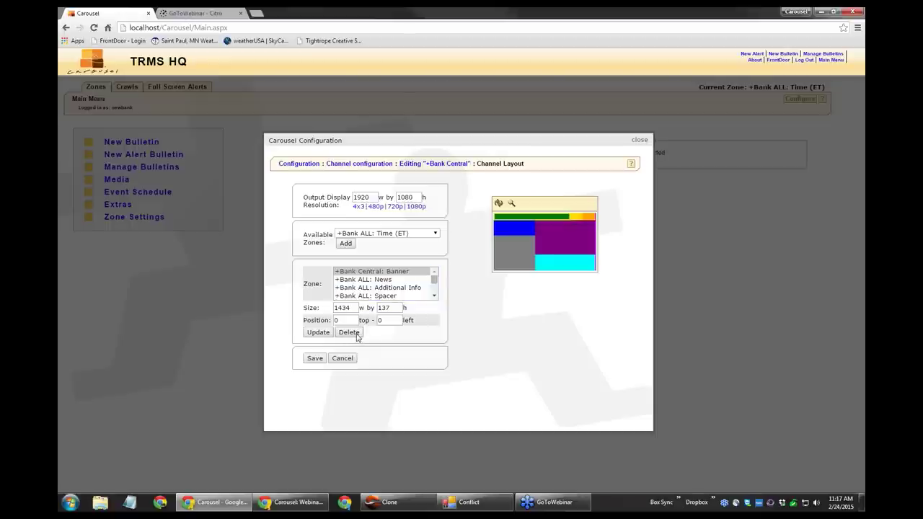
left_click(485, 95)
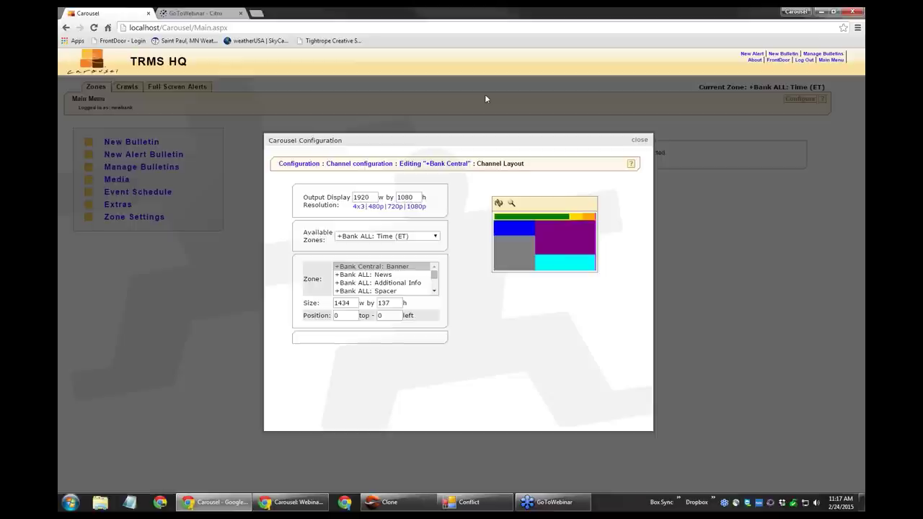
Add the +Bank Central: Banner zone back to the channel layout from the available zones
left_click(436, 234)
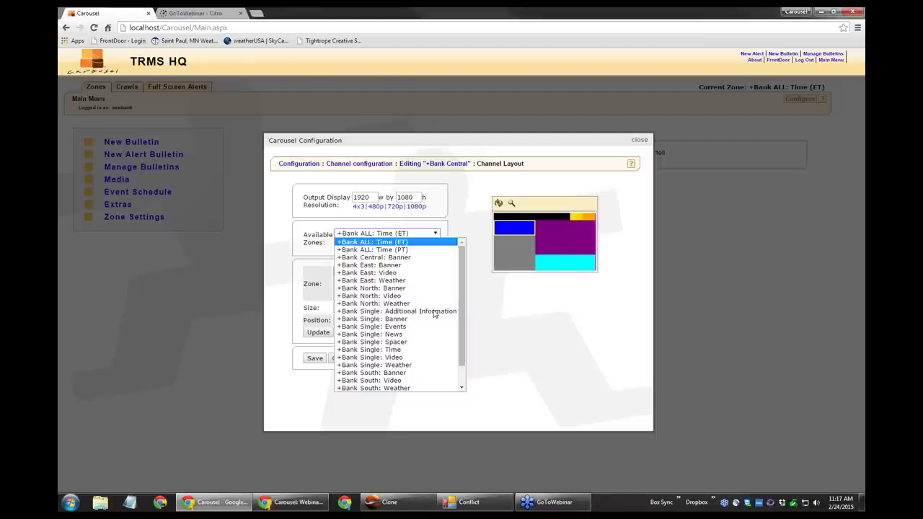
scroll(430, 324, "down", 1)
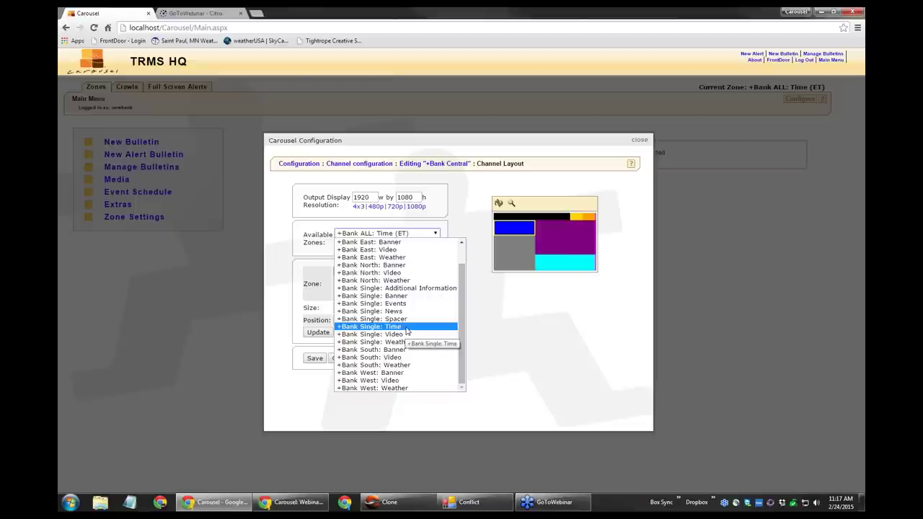
scroll(407, 330, "up", 1)
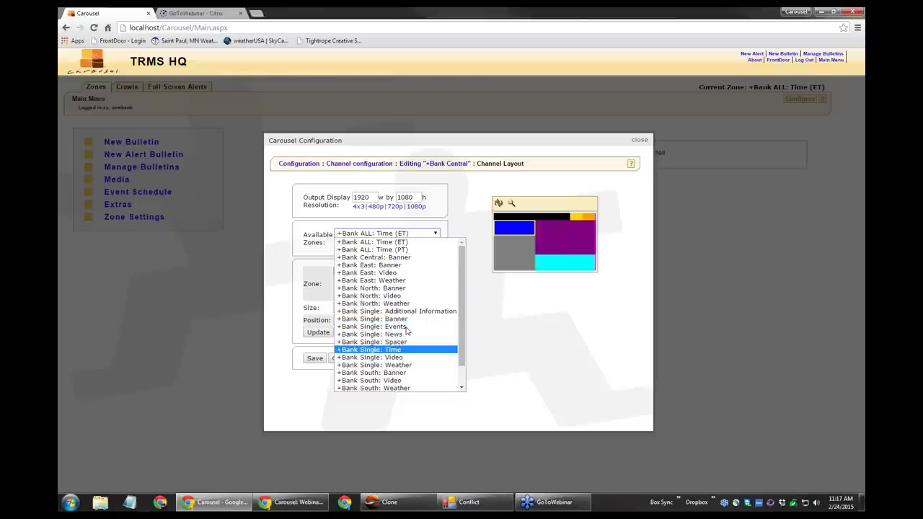
left_click(412, 260)
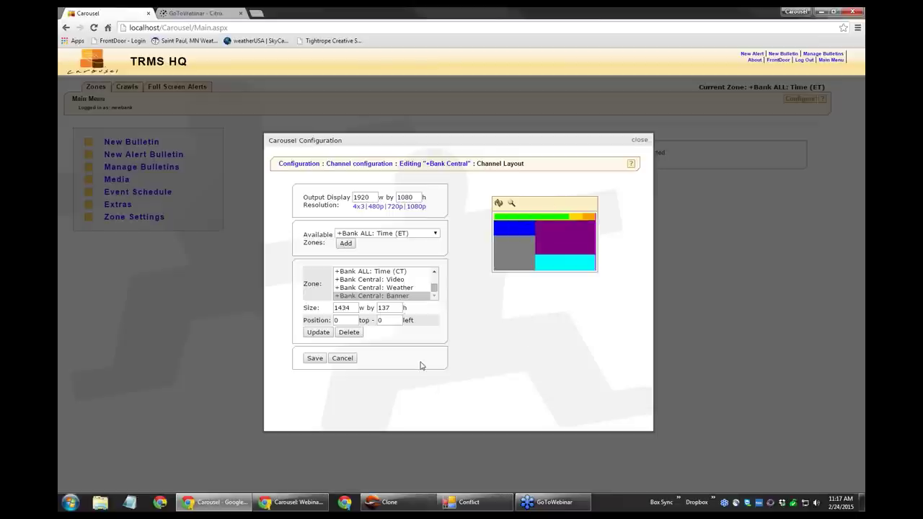
Cut the left position value of the +Bank ALL: Time (CT) zone and delete that zone from the layout
left_click(411, 272)
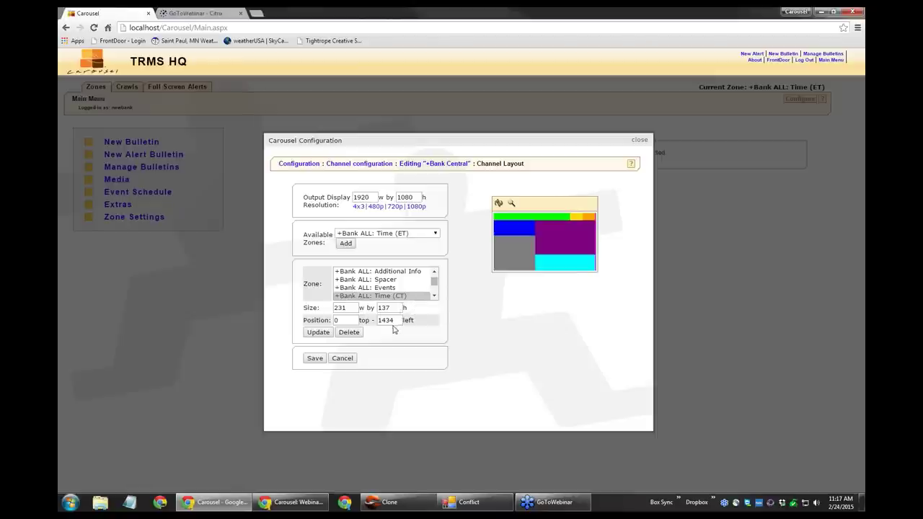
left_click_drag(396, 320, 369, 326)
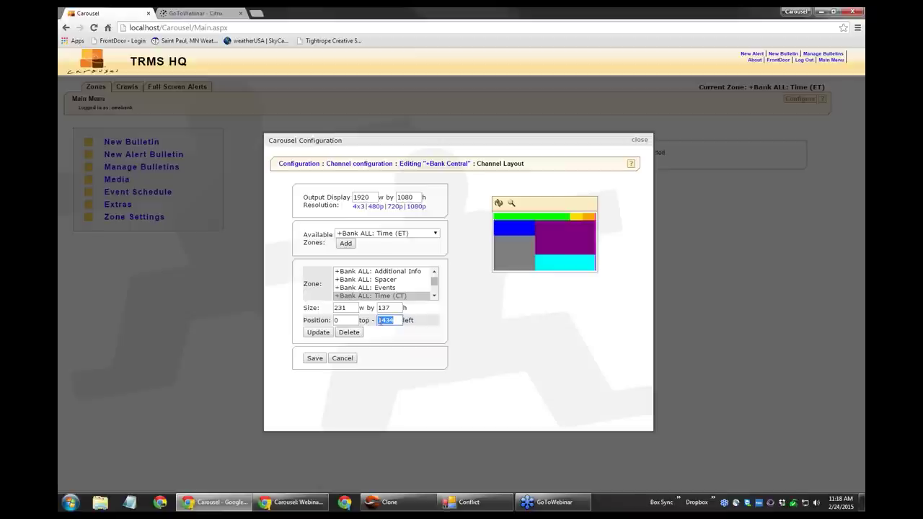
double_click(347, 321)
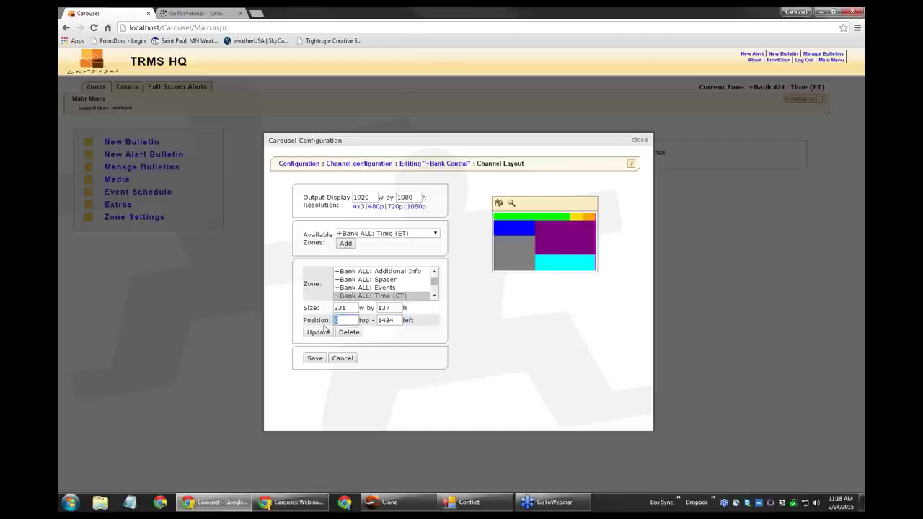
double_click(385, 320)
right_click(384, 325)
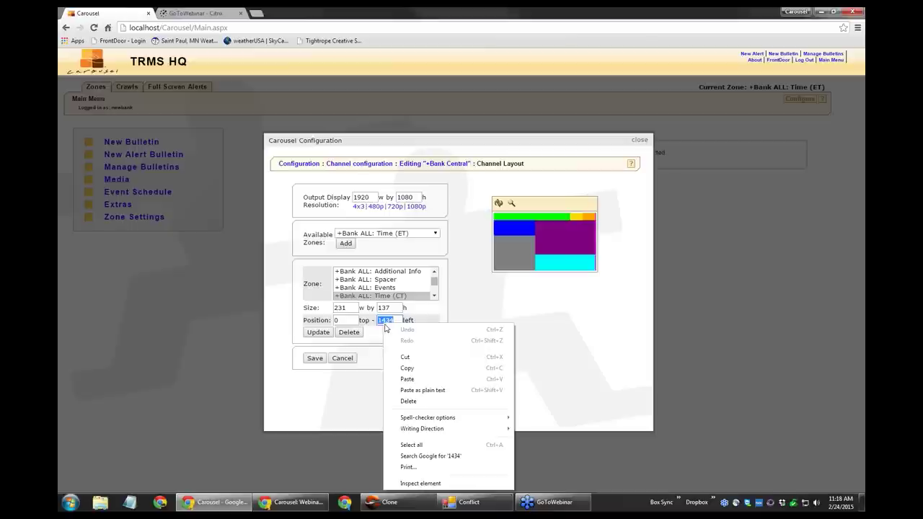
left_click(413, 360)
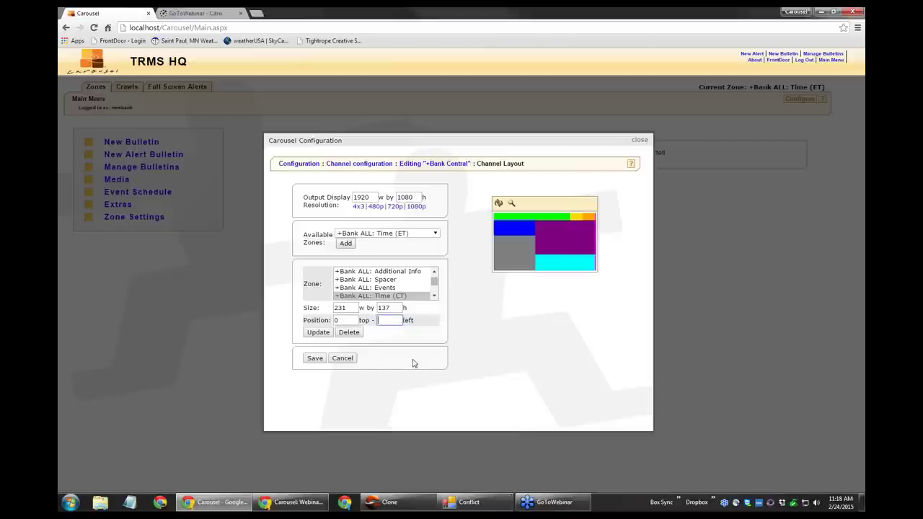
left_click(348, 332)
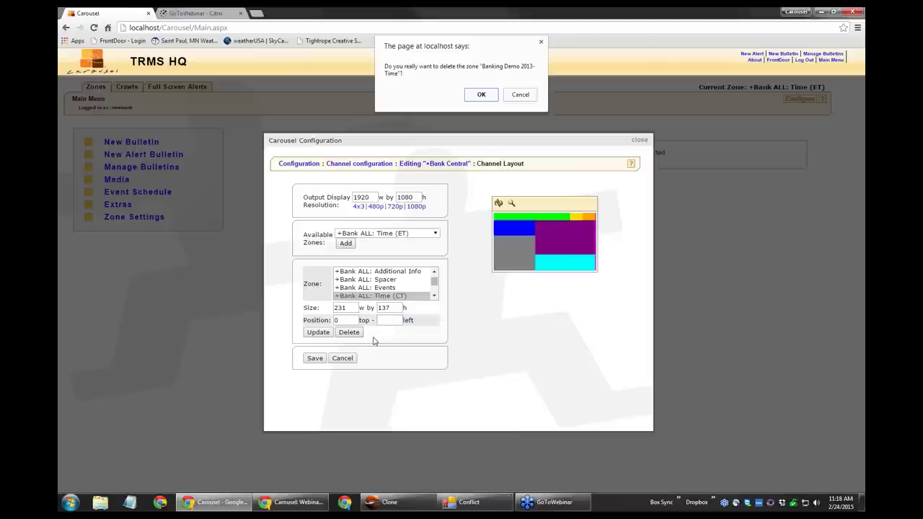
left_click(480, 95)
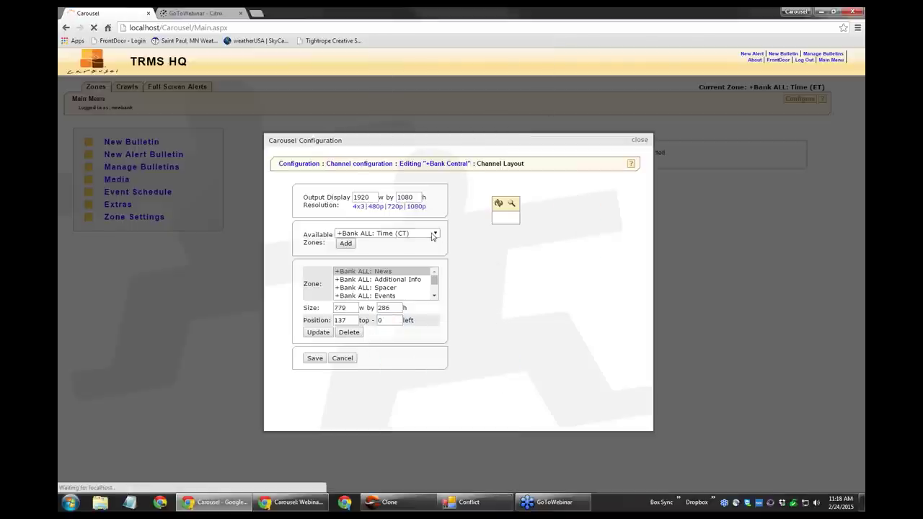
Add the +Bank ALL: Time (CT) zone back to the layout and update its left position to 1434
left_click(401, 235)
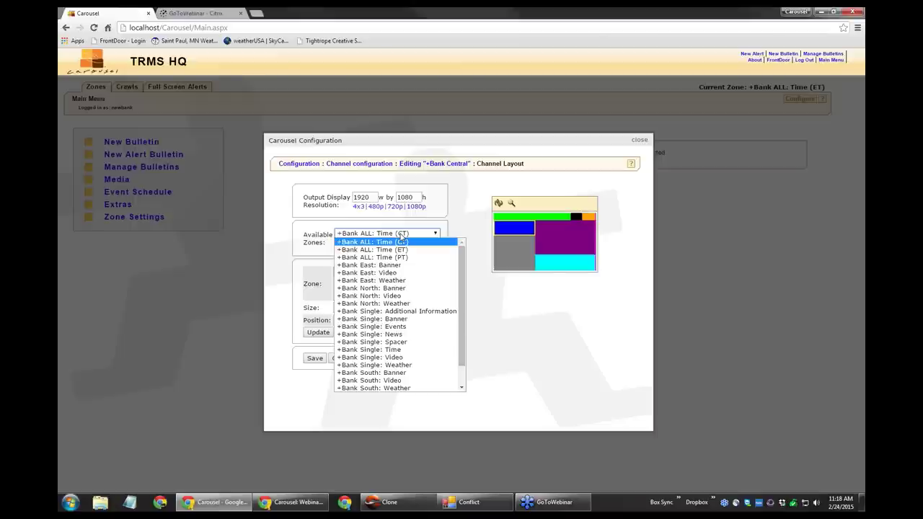
left_click(346, 249)
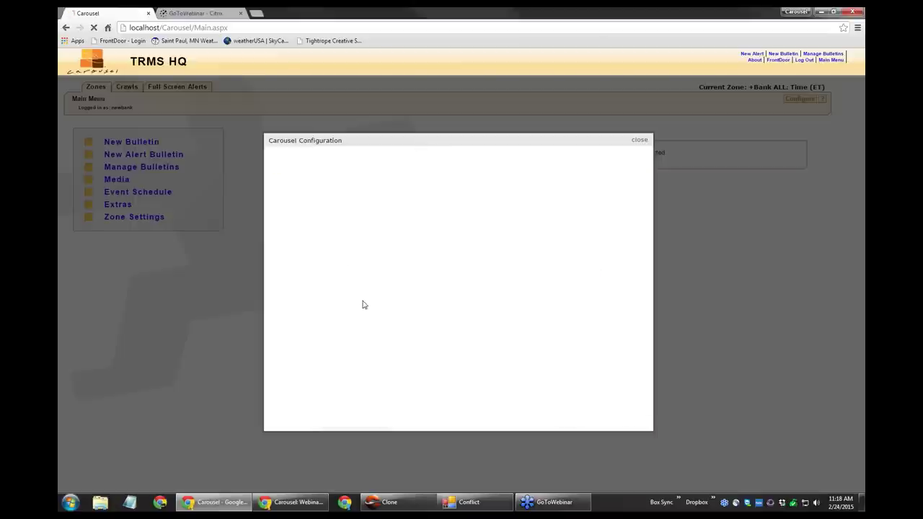
double_click(382, 319)
type("1434")
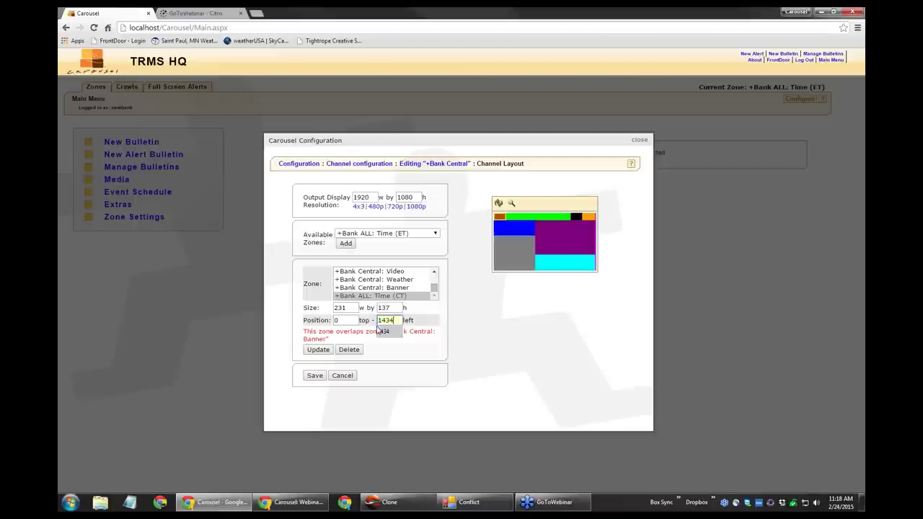
left_click(379, 332)
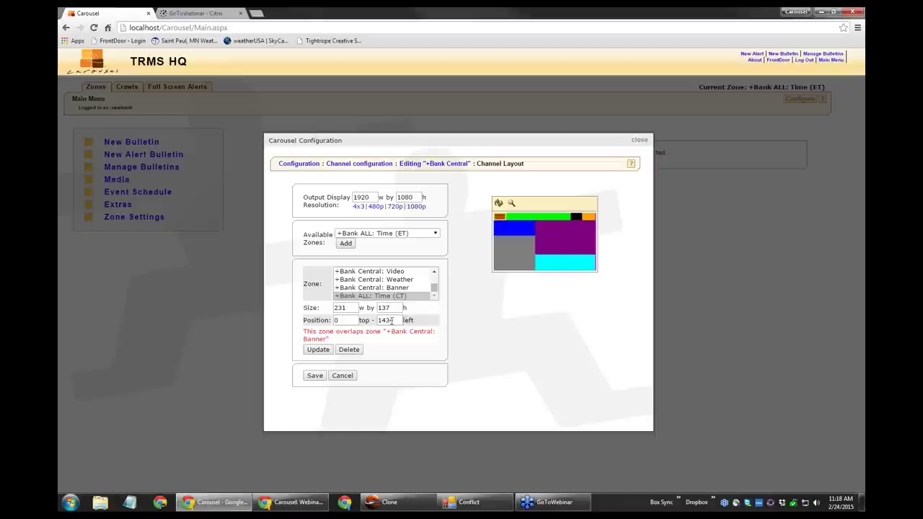
left_click(318, 350)
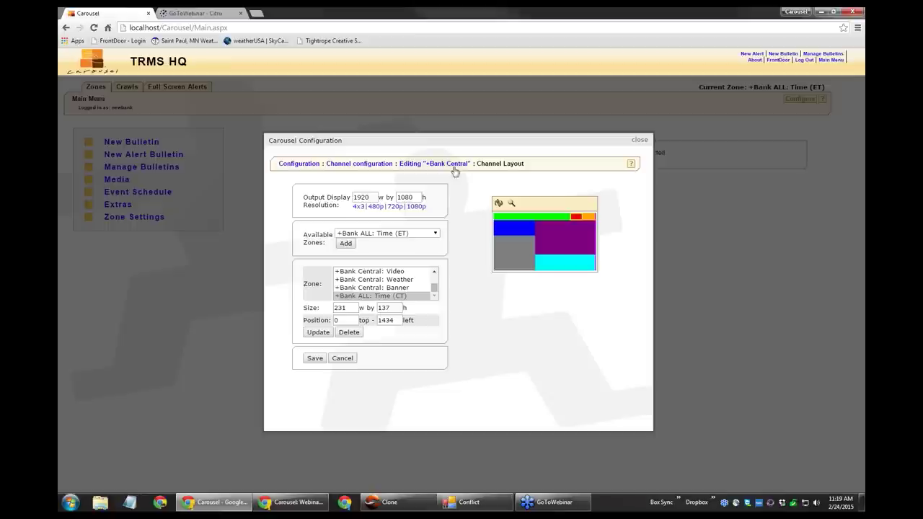
Open the full alert zone subscription list from the channel setup of +Bank Central
left_click(454, 165)
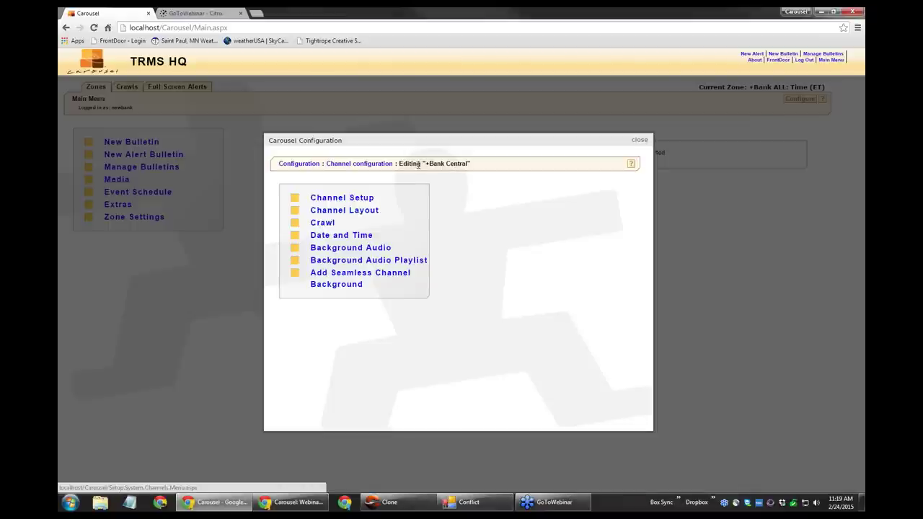
left_click_drag(424, 165, 469, 164)
left_click(422, 222)
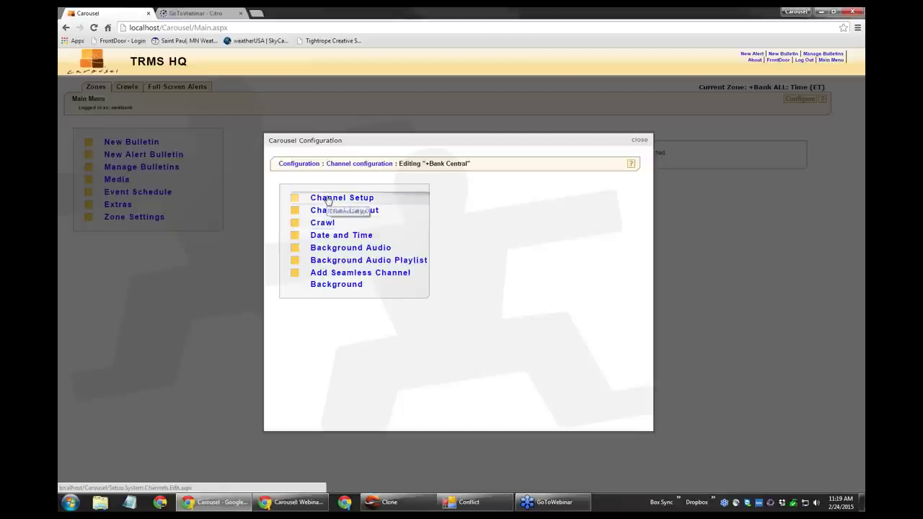
left_click(328, 200)
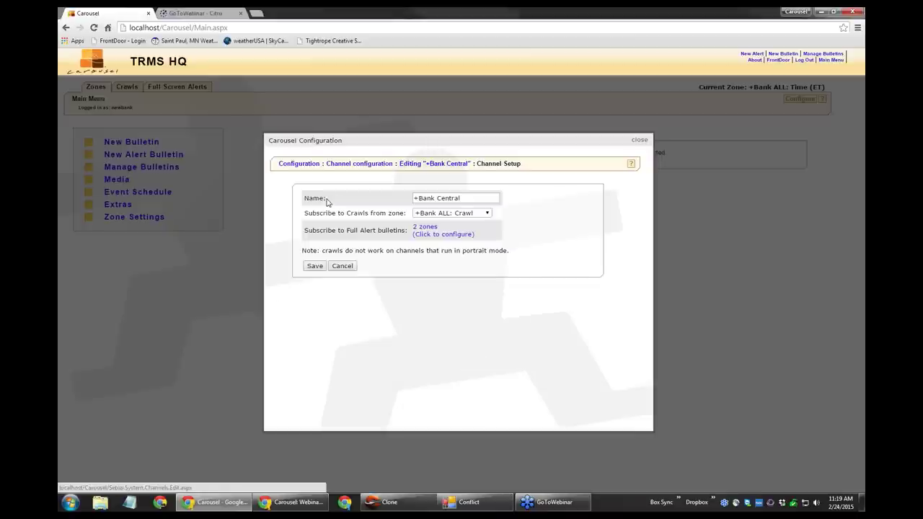
left_click(425, 234)
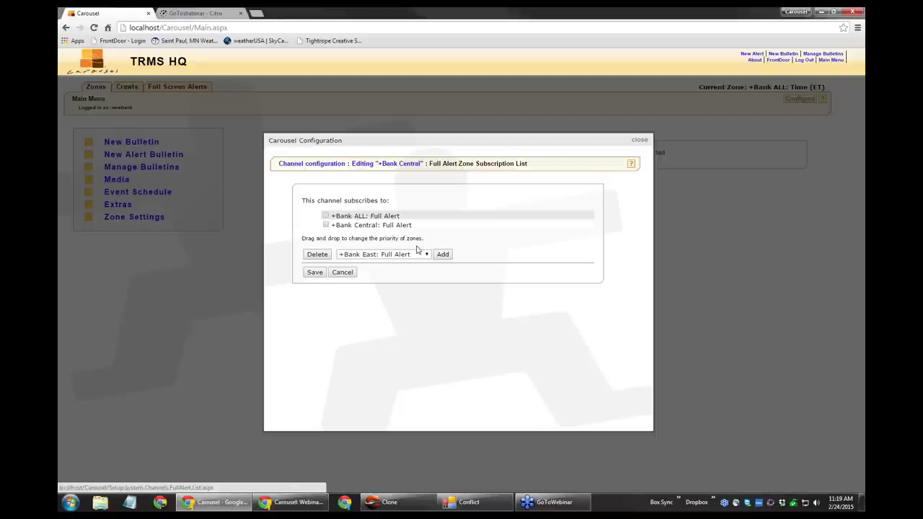
Subscribe the channel to the Emergency Alerts zone, move it to first priority above +Bank ALL: Full Alert, and save the list
left_click(426, 256)
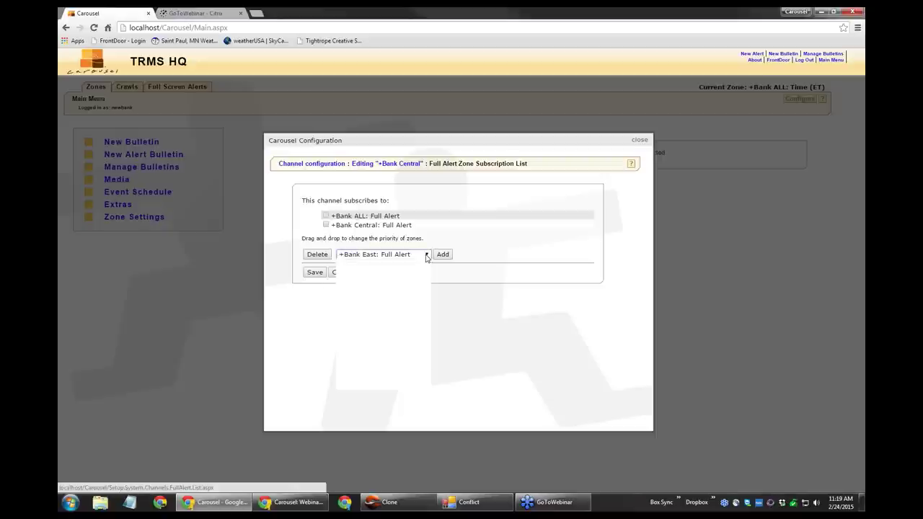
left_click(407, 324)
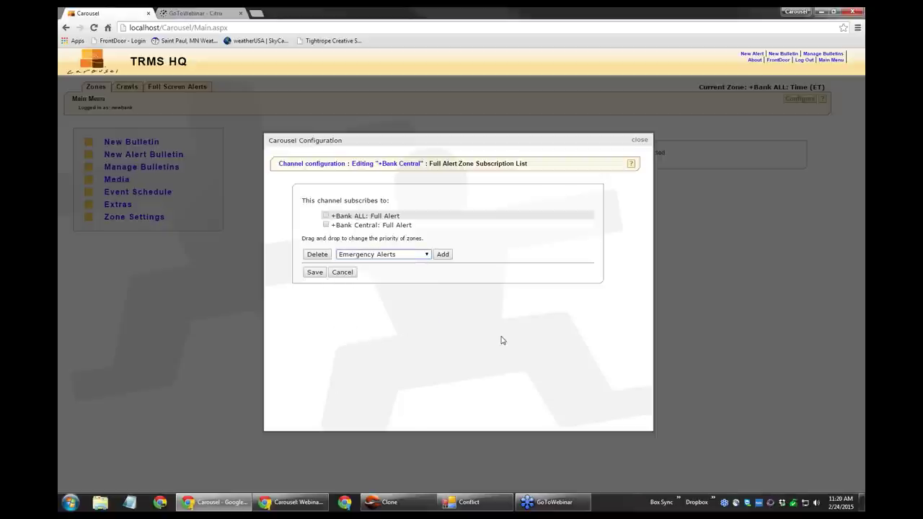
left_click(443, 254)
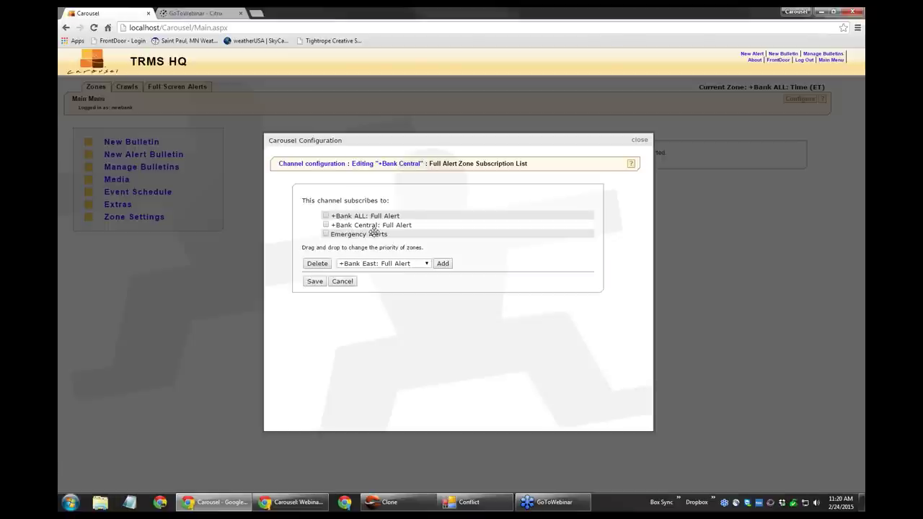
left_click_drag(374, 224, 376, 204)
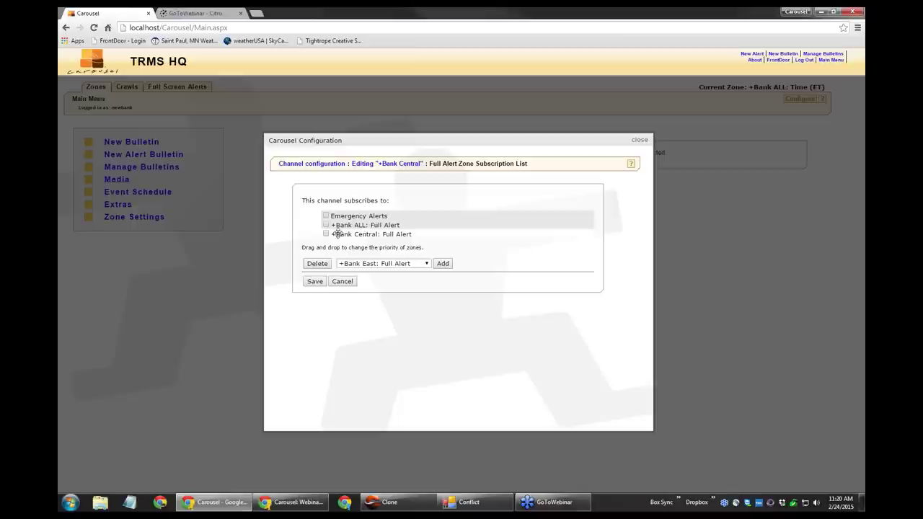
left_click(315, 281)
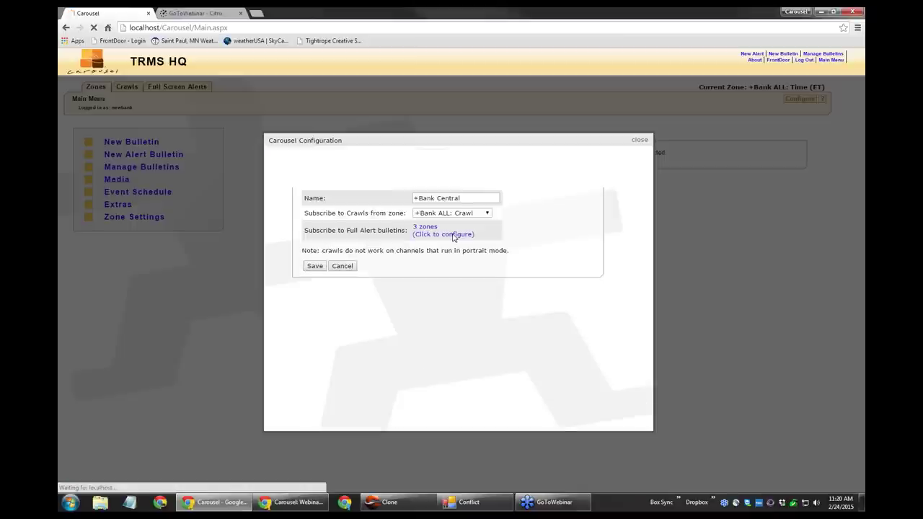
Leave the channel configuration and start a new alert bulletin in the +Bank Central: Full Alert zone using the Full Alert Message template
left_click(640, 141)
mouse_move(185, 88)
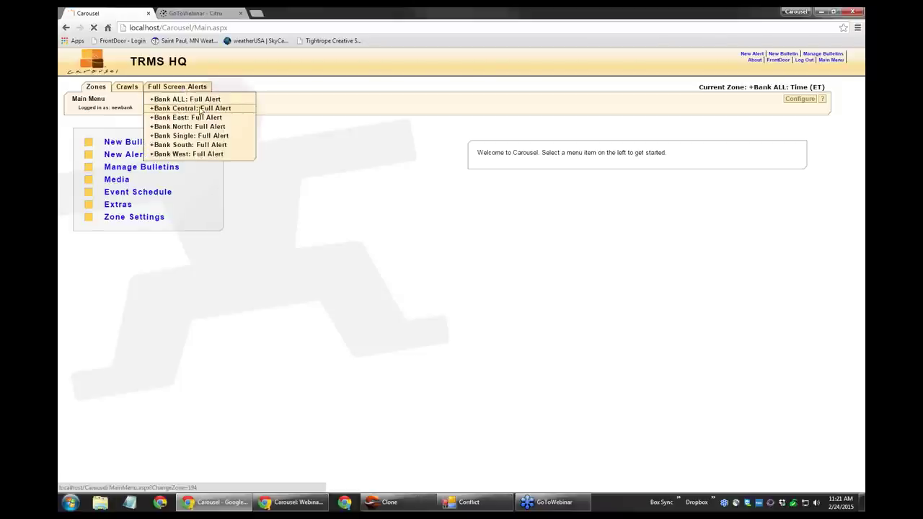
left_click(200, 110)
left_click(96, 147)
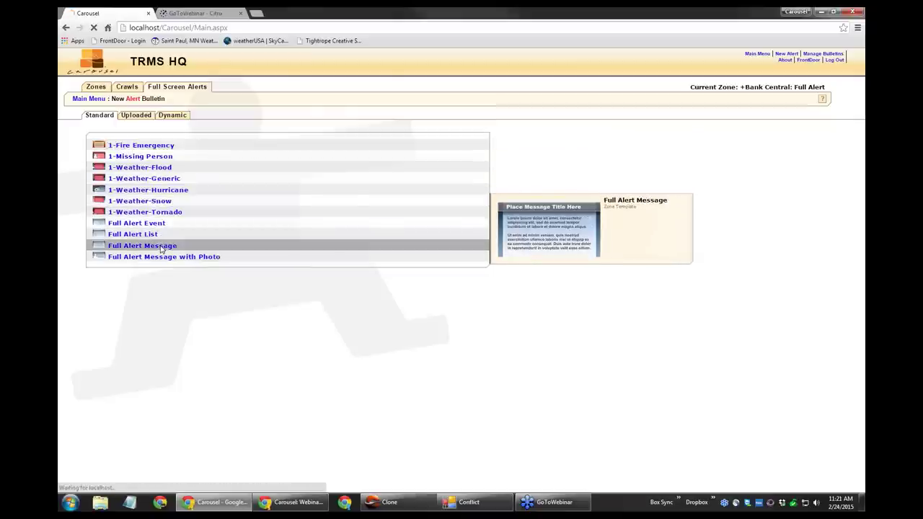
left_click(161, 247)
Replace the placeholder body with "Restrooms are currently out of order. Sorry for the inconvenience.", correcting the spelling of "inconvenience"
left_click(238, 153)
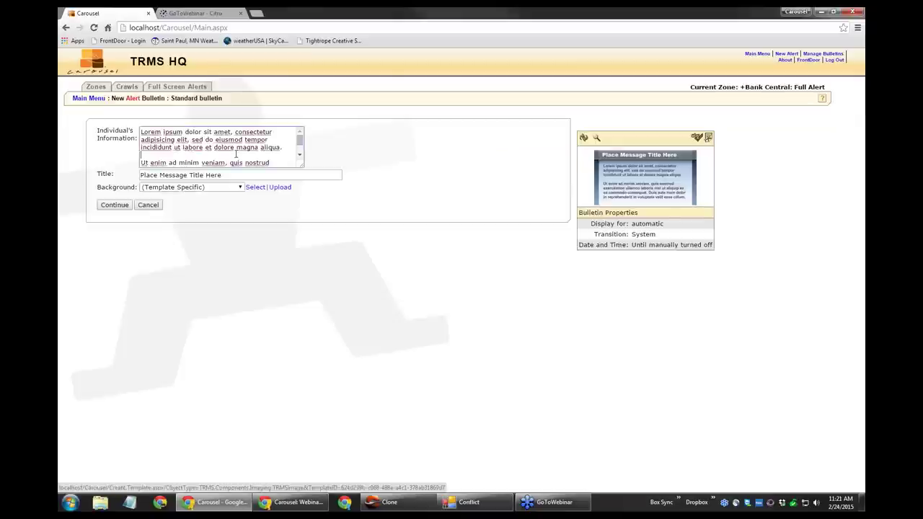
type("Rest")
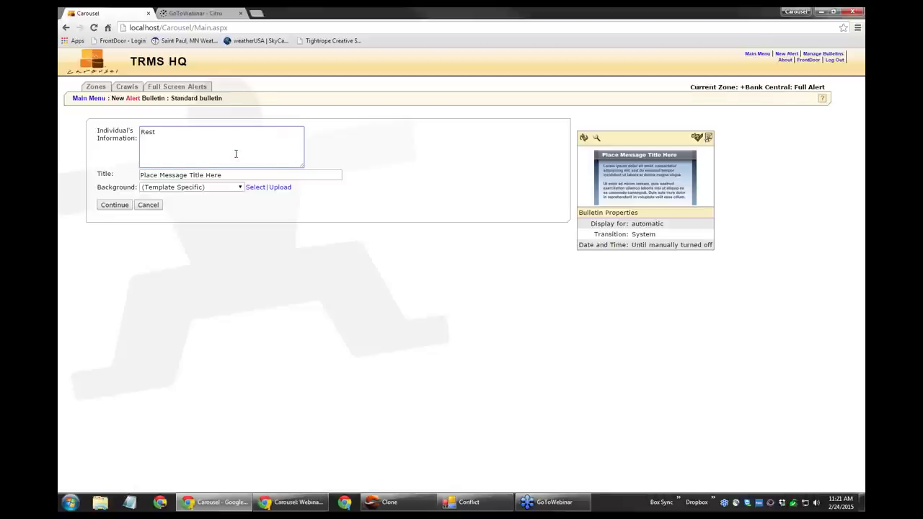
type("rooms are currently our")
key("BackSpace")
type("t of order.")
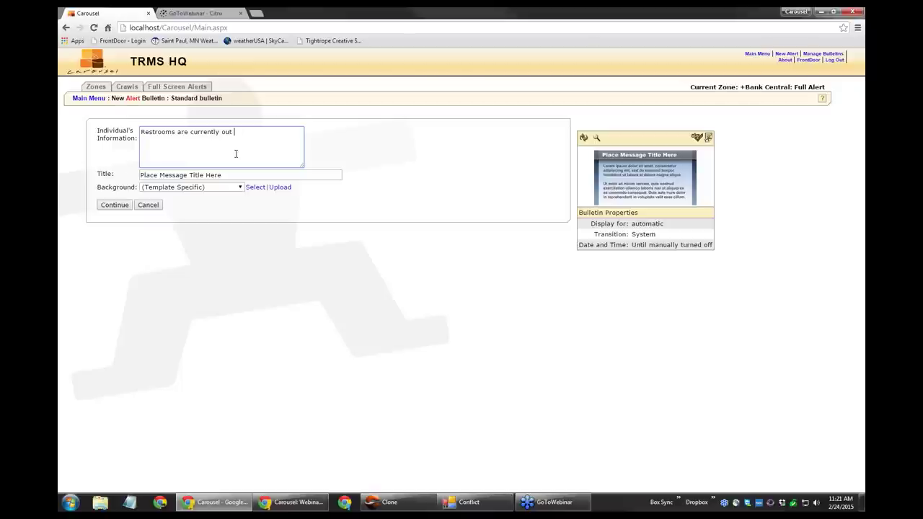
type(" Sorry for the inconvience.")
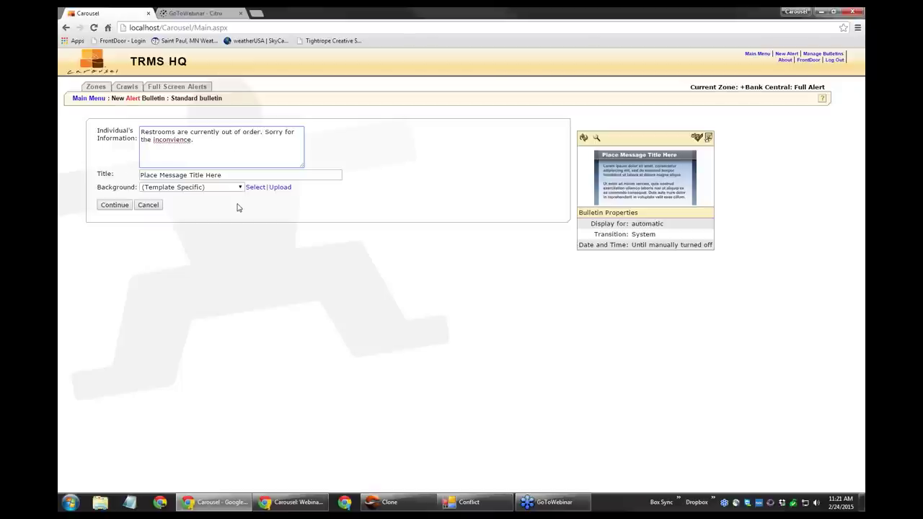
right_click(158, 138)
left_click(179, 141)
left_click(231, 161)
Set the bulletin title to "RESTROOMS CLOSED" and refresh its preview
key("Tab")
type("RESTROOMS ")
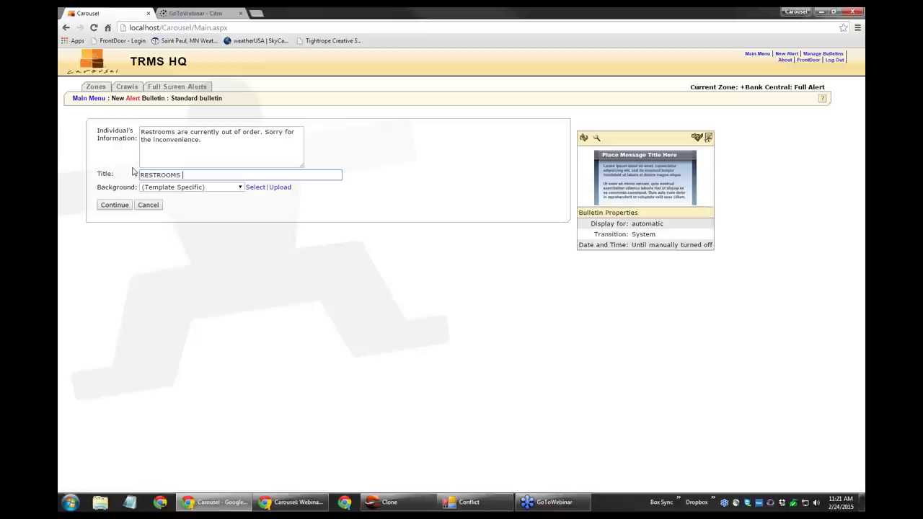
type("CLOSED")
left_click(584, 137)
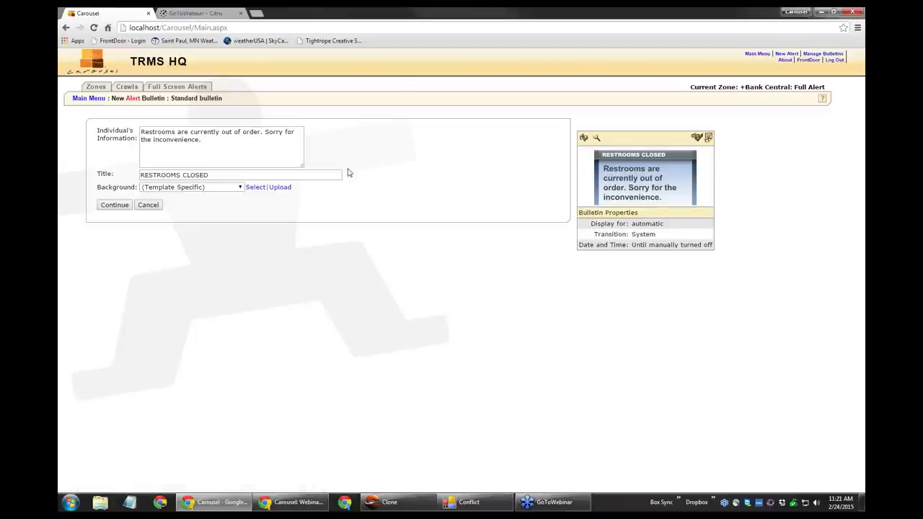
Keep the restroom alert scheduled until manually turned off and add it to the system
left_click(118, 206)
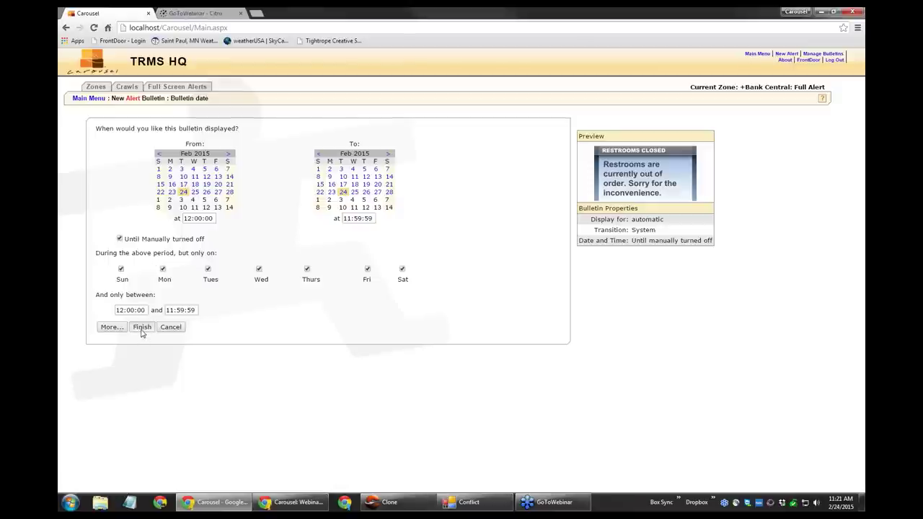
left_click(142, 328)
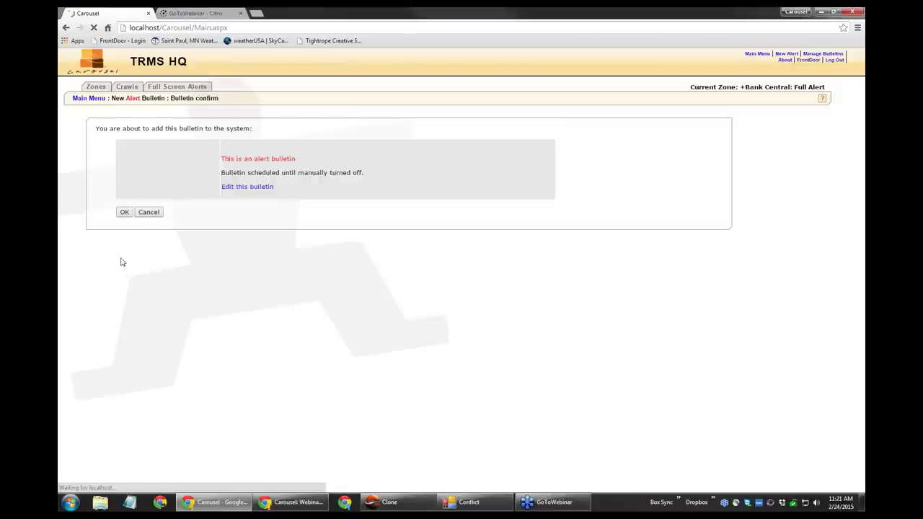
left_click(127, 216)
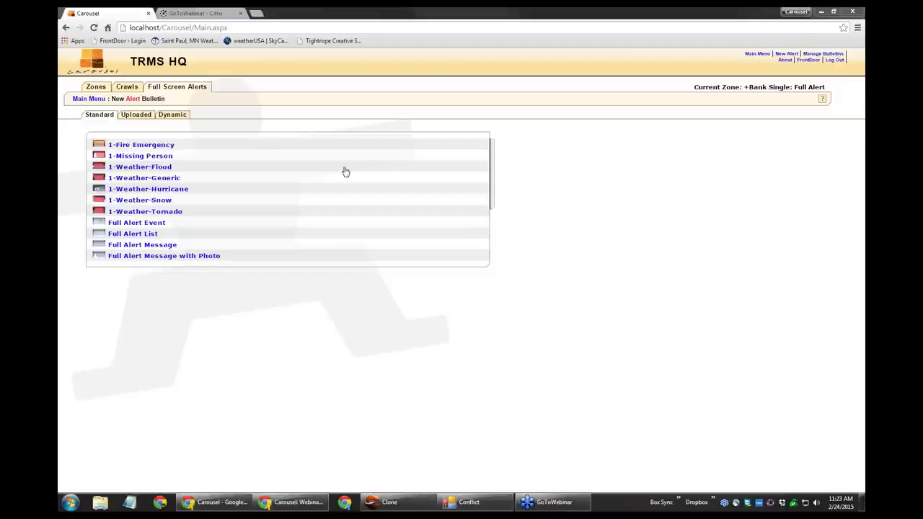
Switch to the +Bank ALL: Full Alert zone and start an alert bulletin from the 1-Weather-Generic template
mouse_move(173, 87)
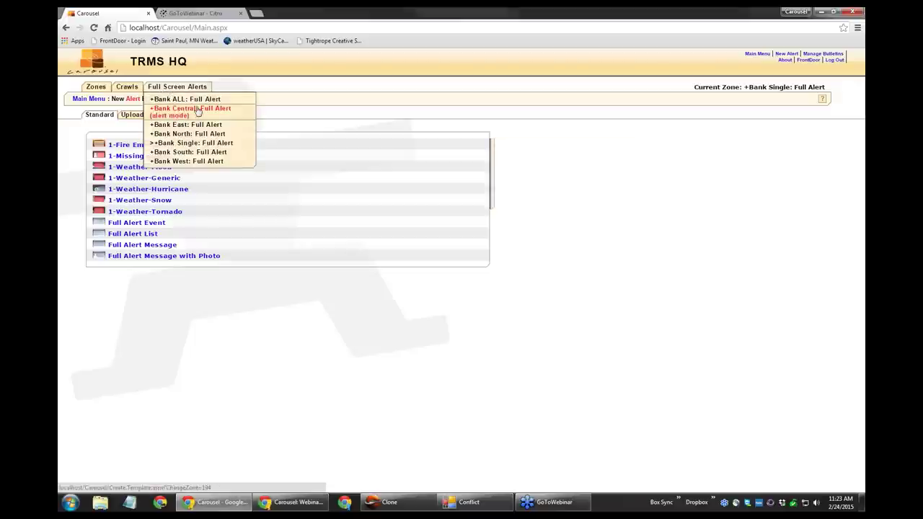
left_click(200, 107)
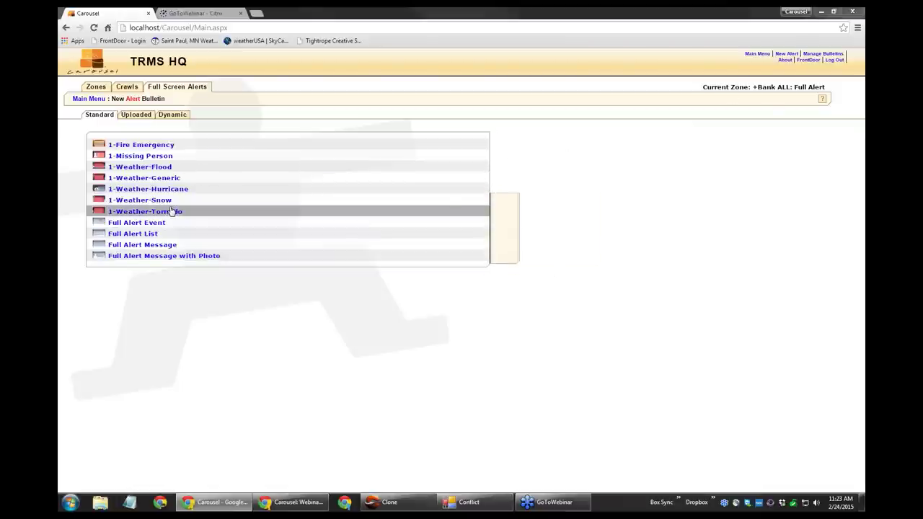
left_click(173, 178)
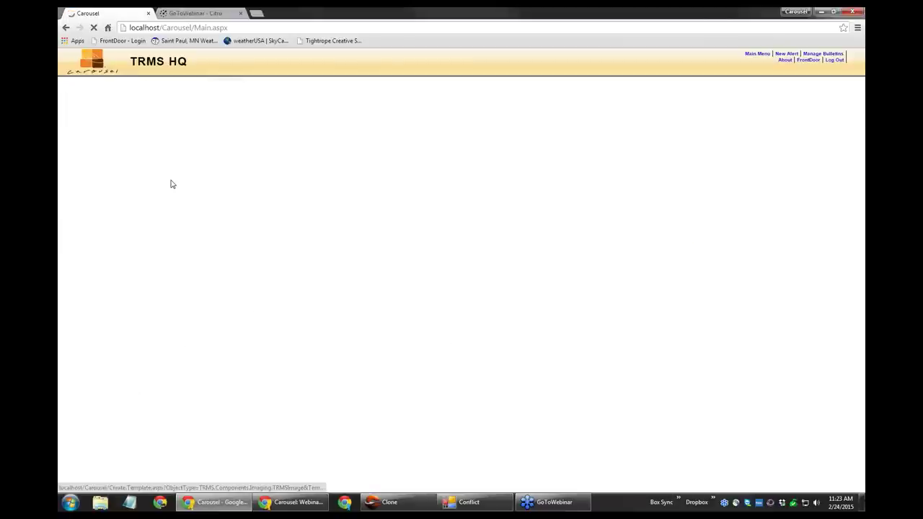
Replace the weather alert's placeholder body with "ZOMBIES ARE COMING. Take Cover!", correcting the spelling of "COMING"
key("ctrl+a")
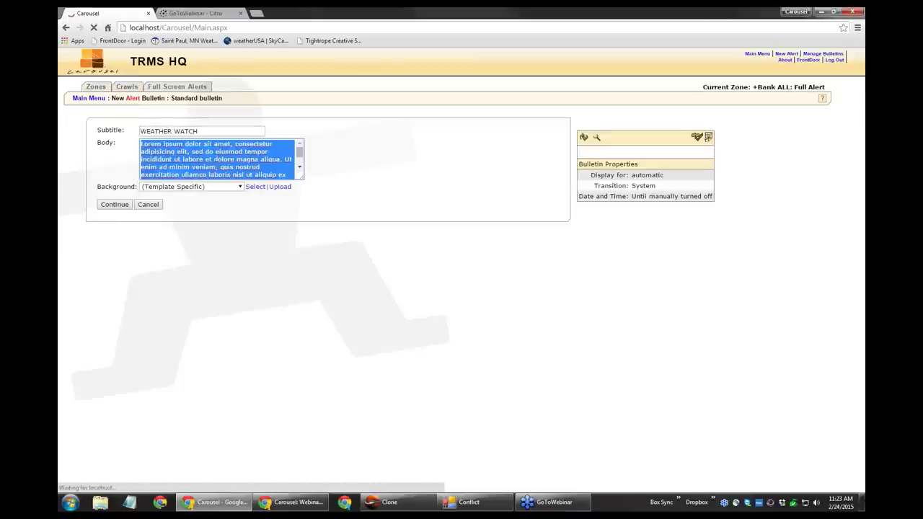
type("ZOM")
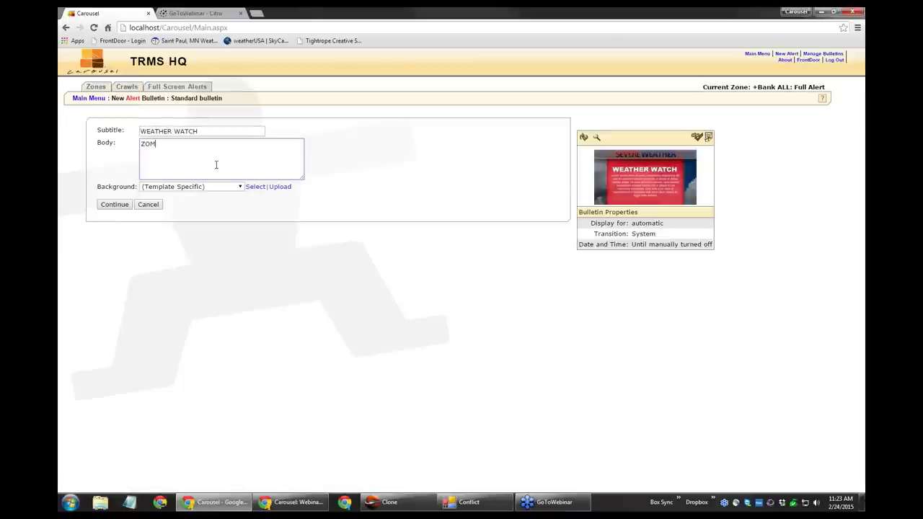
type("BIES A")
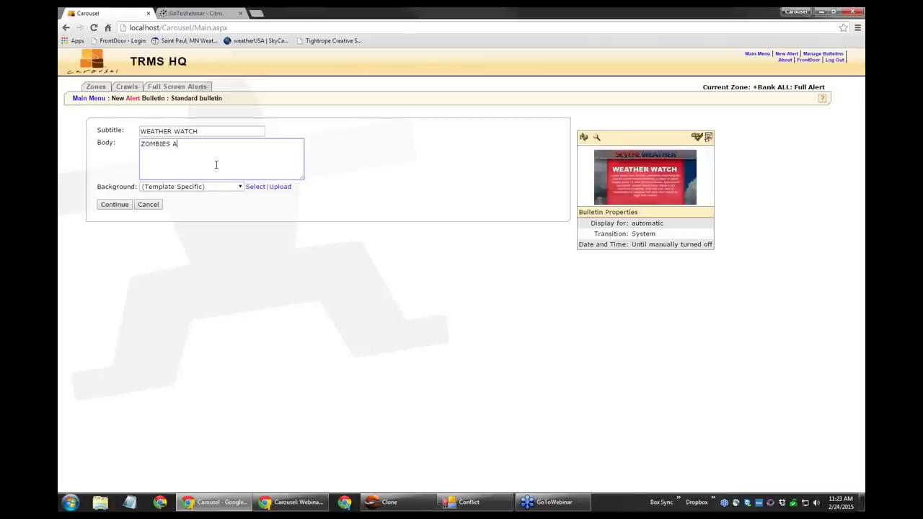
type("RE C")
type("NG. Take Cover!")
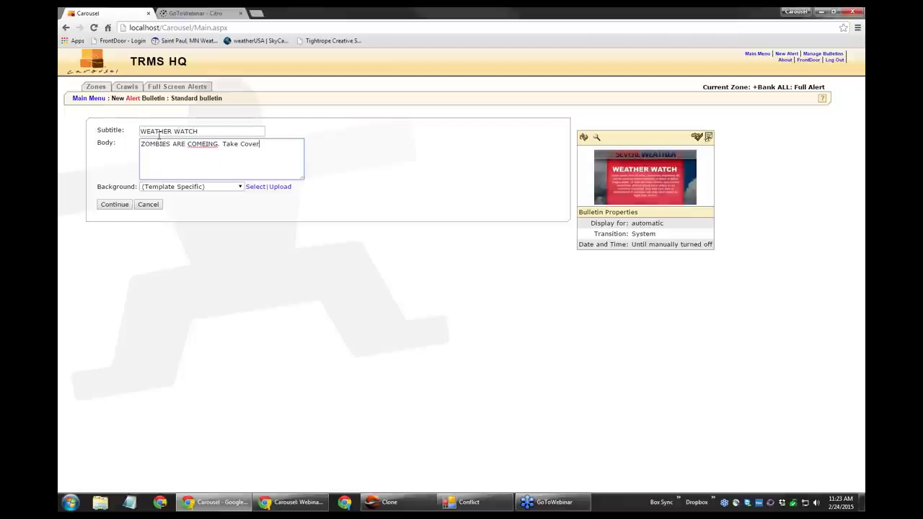
right_click(207, 144)
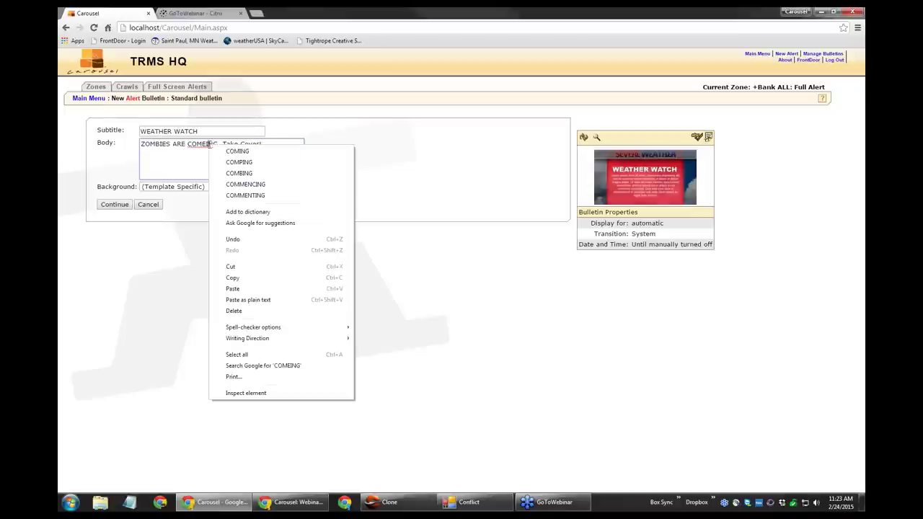
left_click(267, 149)
Accept the until-manually-turned-off schedule for the weather alert and add the bulletin to the system
left_click(126, 207)
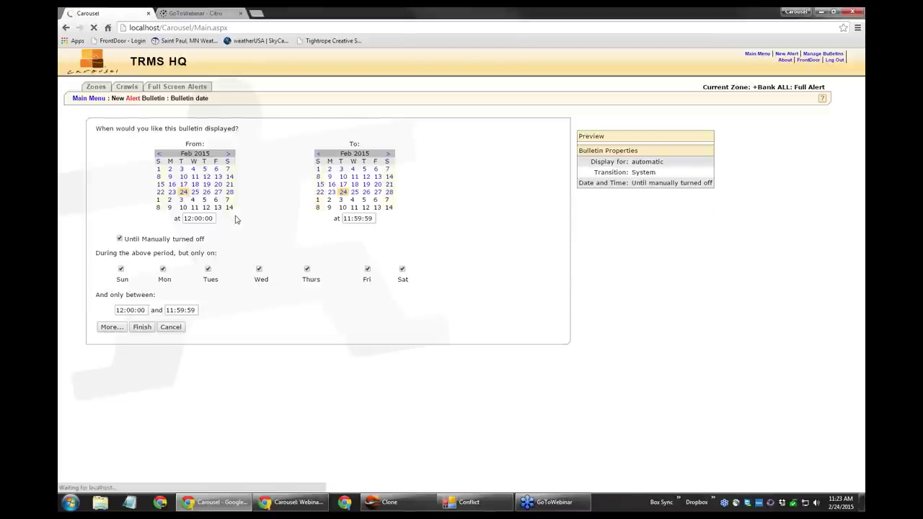
left_click(143, 328)
left_click(124, 212)
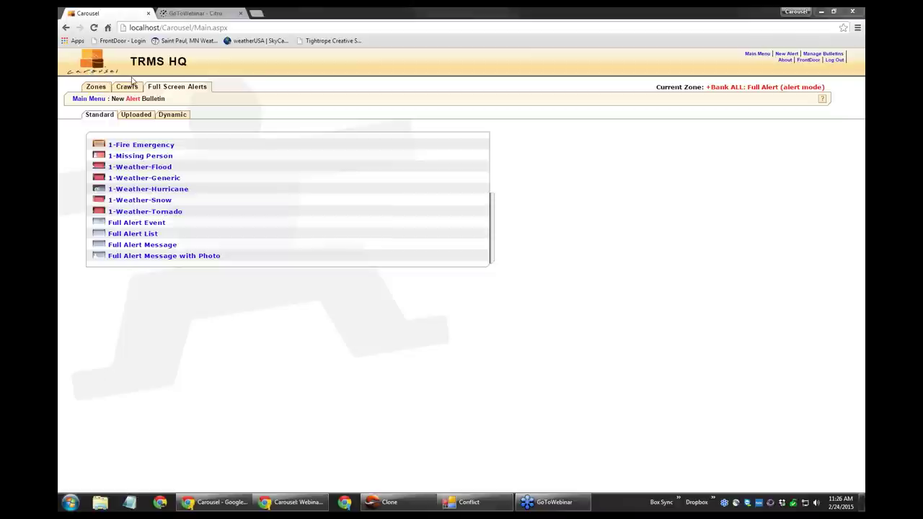
Disable the active alert bulletins in the +Bank ALL: Full Alert and +Bank Central: Full Alert zones
mouse_move(158, 89)
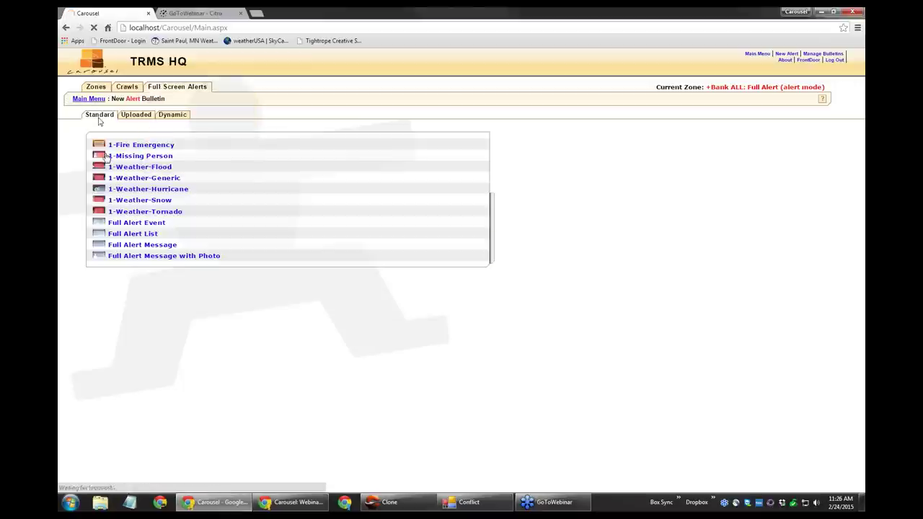
left_click(121, 212)
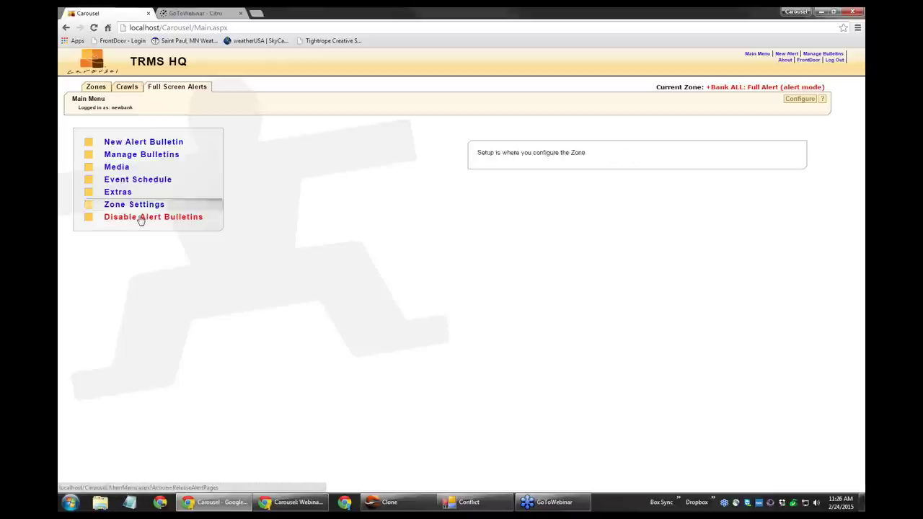
left_click(141, 219)
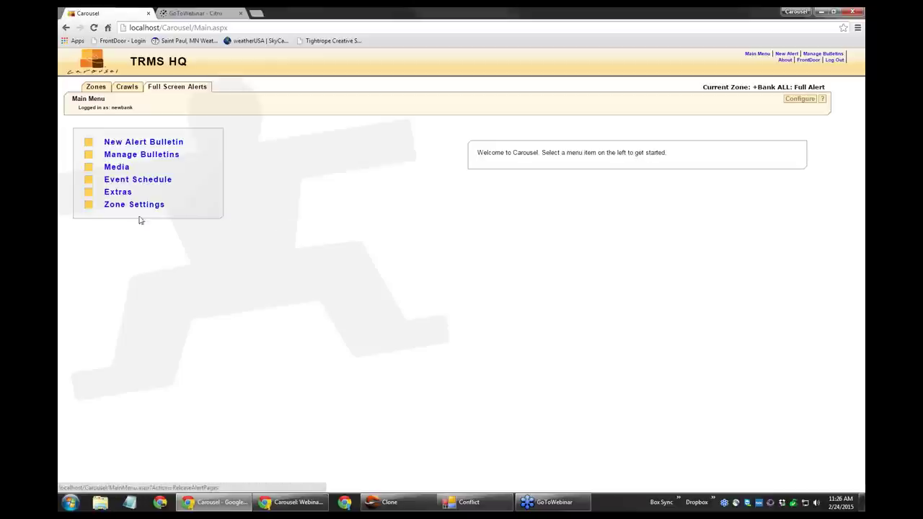
mouse_move(177, 87)
left_click(178, 117)
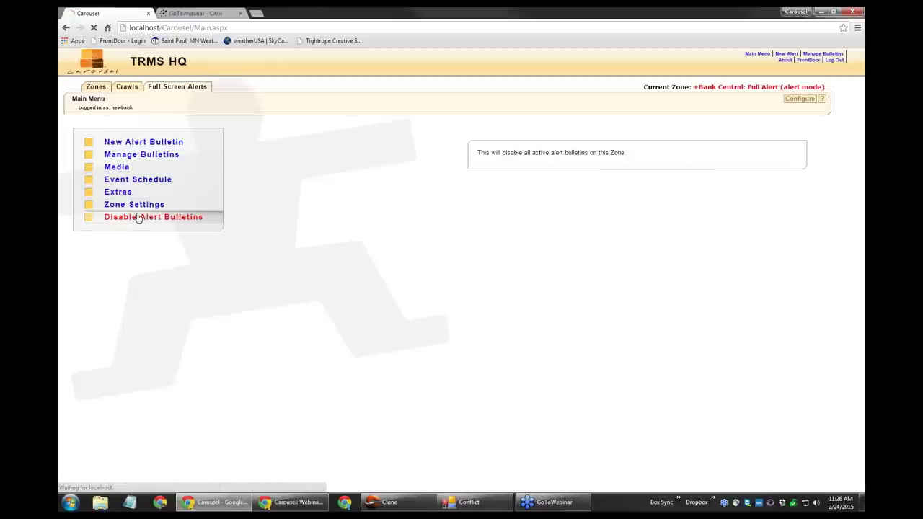
left_click(137, 217)
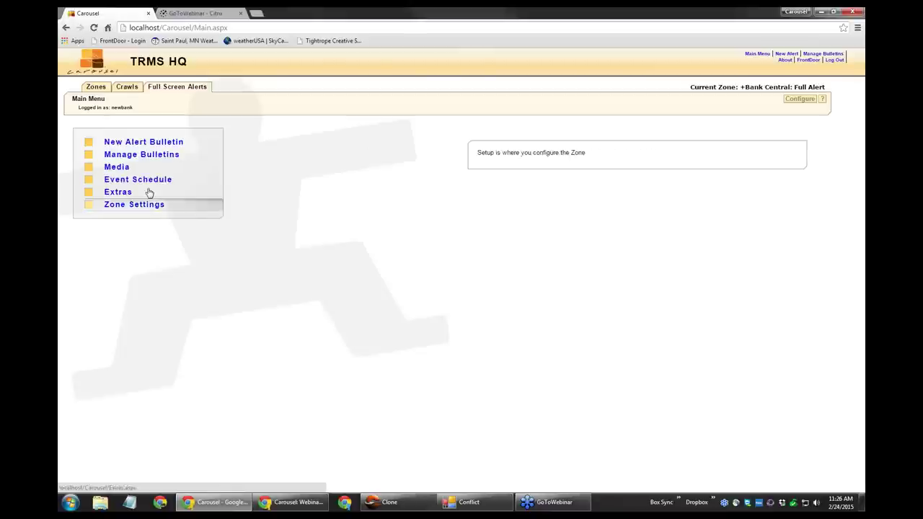
Clear the current tag filter in the zone selector, filter by +Bank ALL, and switch to the +Bank ALL: Events zone
left_click(95, 86)
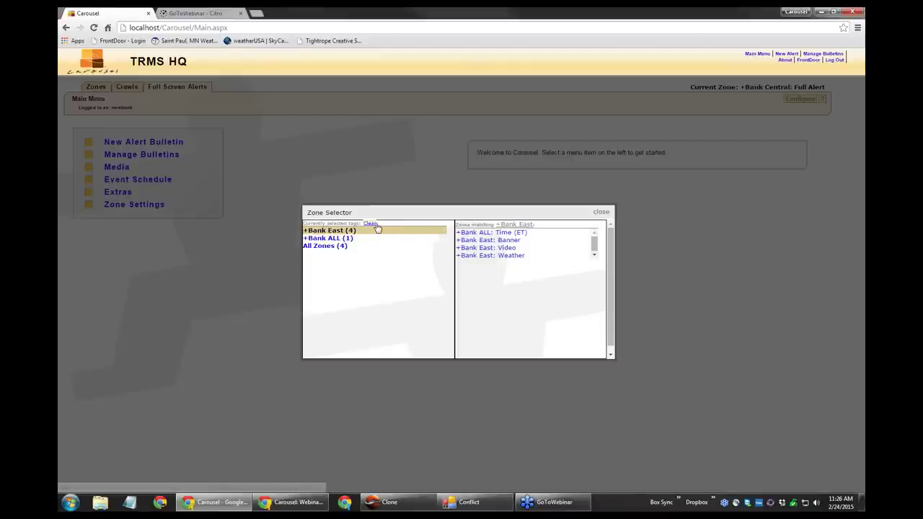
left_click(370, 225)
left_click(345, 231)
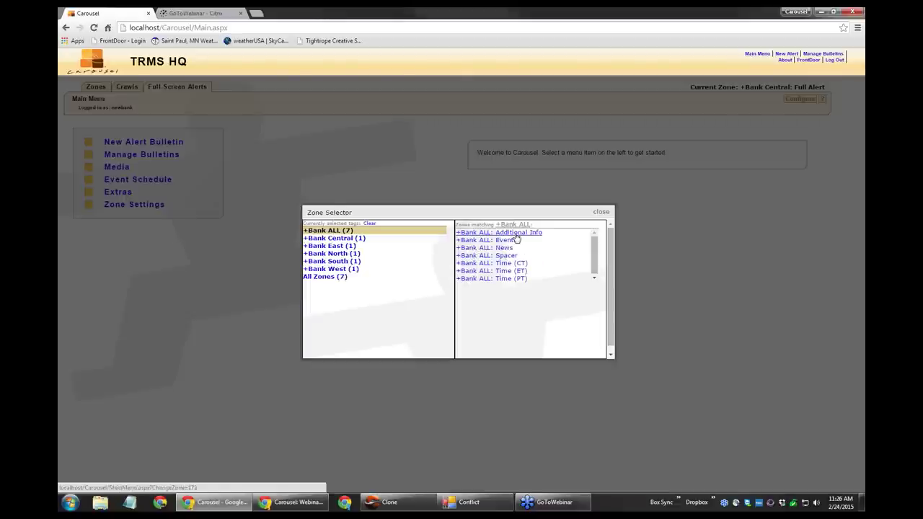
left_click(509, 245)
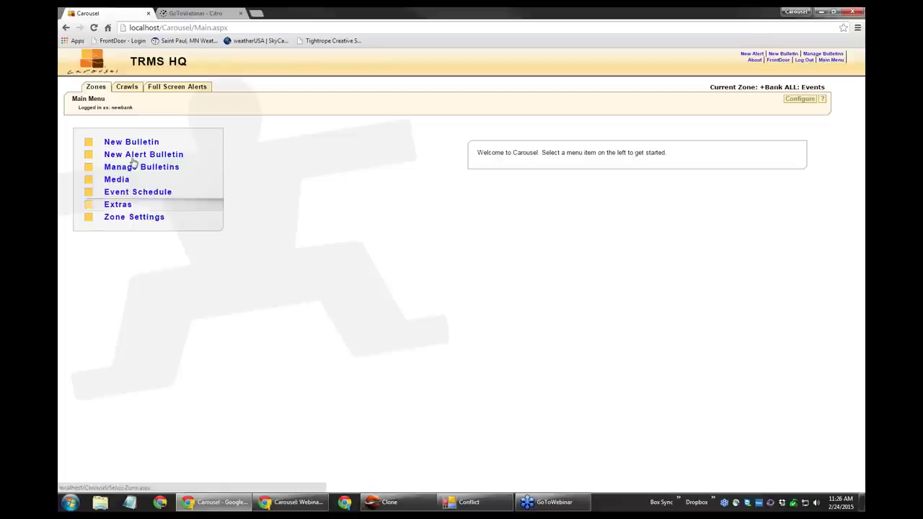
Start a new alert bulletin in the Events zone from a standard template with a photo and caption text
left_click(132, 142)
left_click(88, 100)
left_click(147, 153)
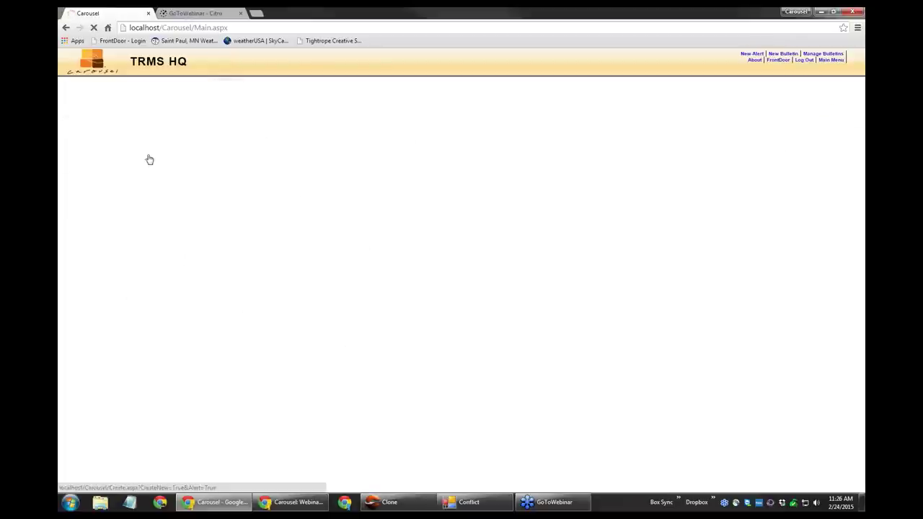
left_click(136, 191)
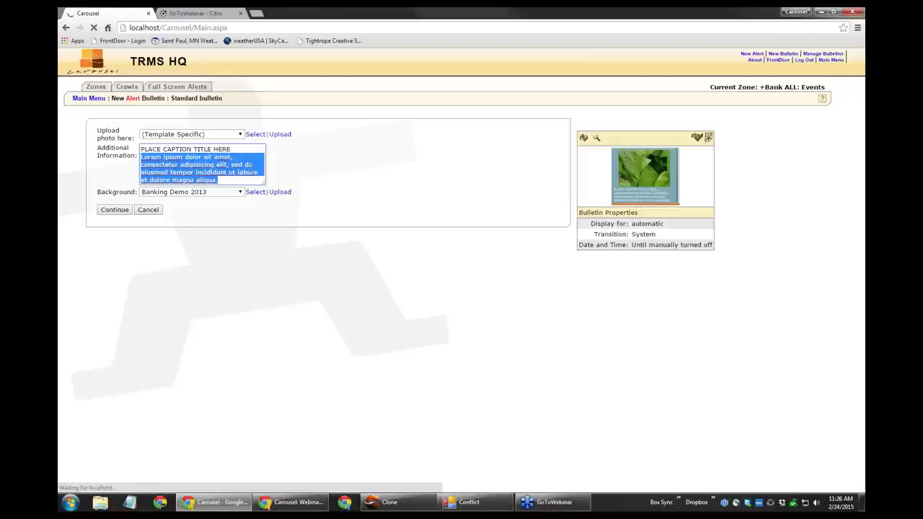
Replace the placeholder additional information with "Here is our new mascot!"
key("BackSpace")
key("BackSpace")
key("BackSpace")
key("BackSpace")
key("BackSpace")
key("BackSpace")
key("BackSpace")
key("BackSpace")
key("BackSpace")
key("BackSpace")
key("BackSpace")
key("BackSpace")
key("BackSpace")
key("BackSpace")
key("BackSpace")
key("BackSpace")
key("BackSpace")
key("BackSpace")
key("BackSpace")
key("BackSpace")
key("BackSpace")
key("BackSpace")
key("BackSpace")
key("BackSpace")
key("BackSpace")
key("BackSpace")
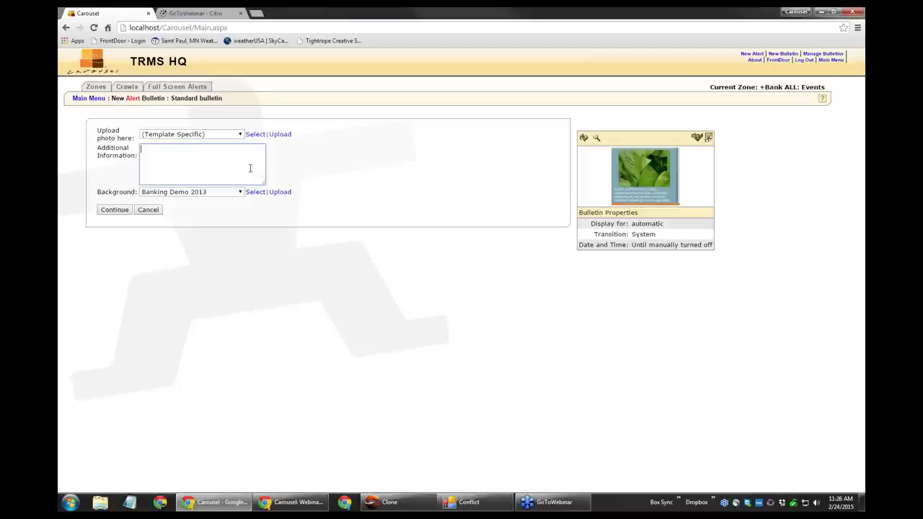
type("Here is our new mascot!")
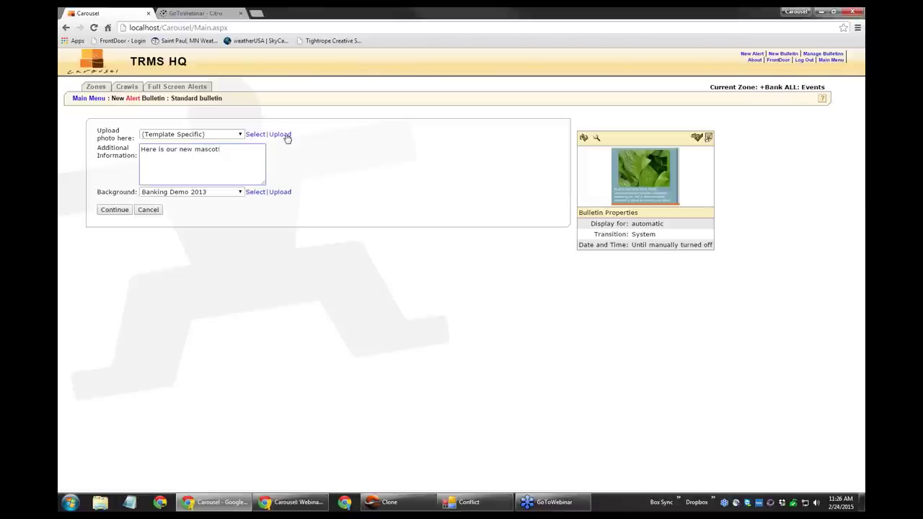
Upload a picture from the Photos of Doc folder as the bulletin's photo, keeping the name "Doc" and adding no other zones
left_click(286, 136)
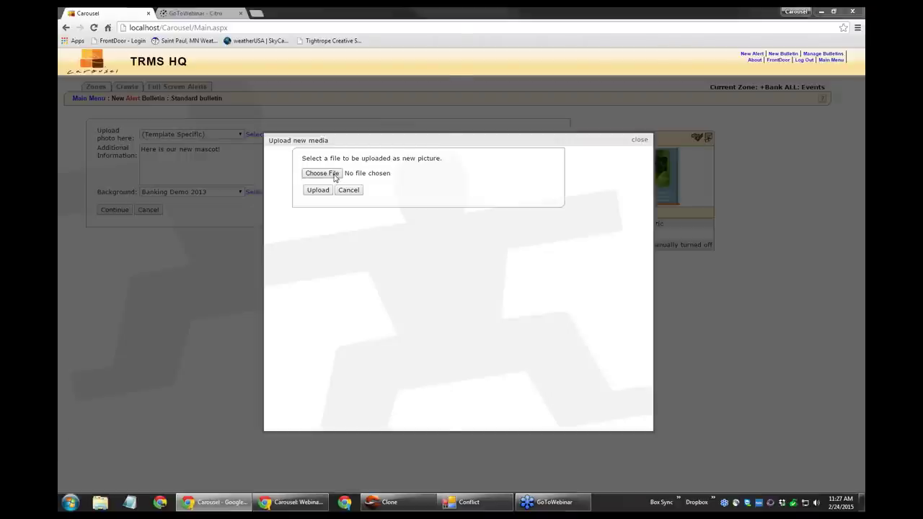
left_click(321, 173)
double_click(271, 92)
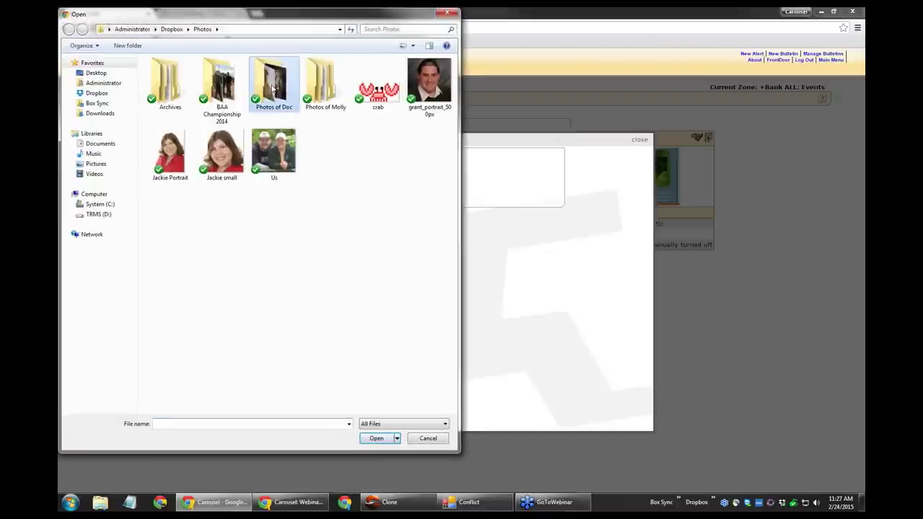
double_click(223, 153)
left_click(310, 193)
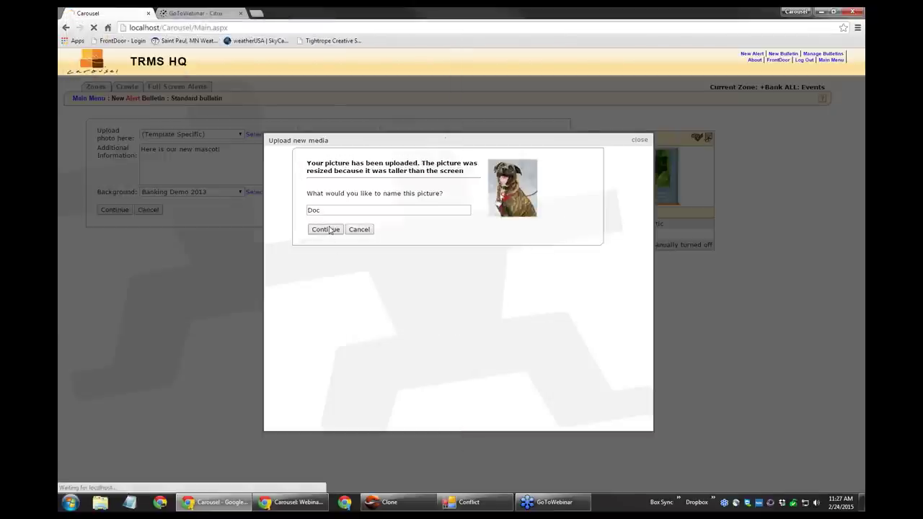
left_click(326, 229)
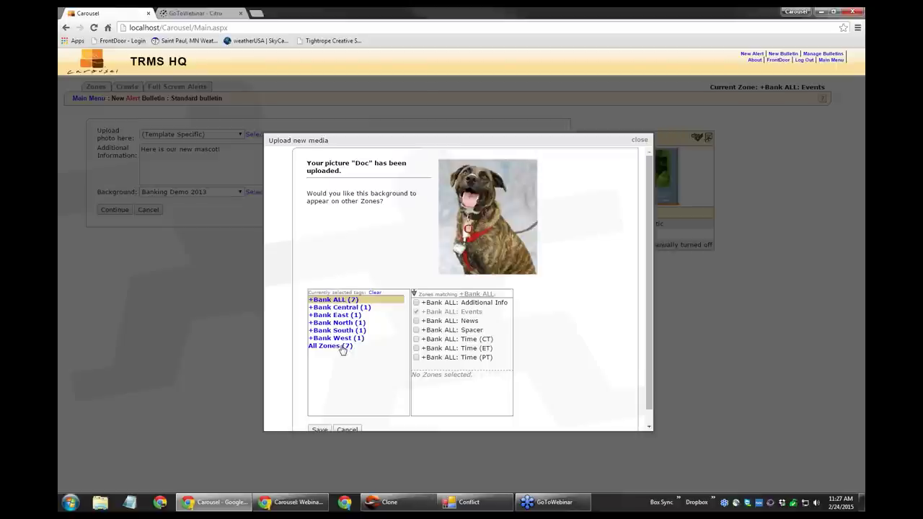
left_click(323, 428)
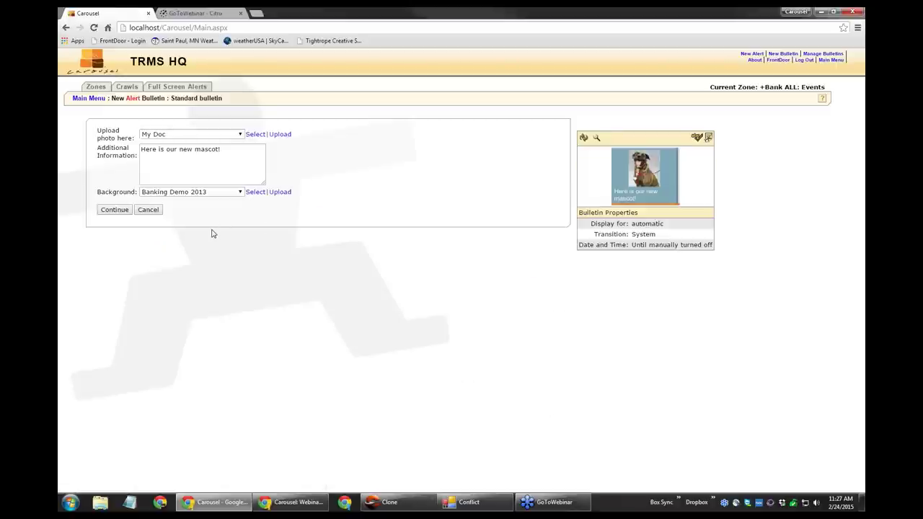
Finish the alert bulletin with its schedule set to run until manually turned off on every day, and return to the main menu
left_click(127, 211)
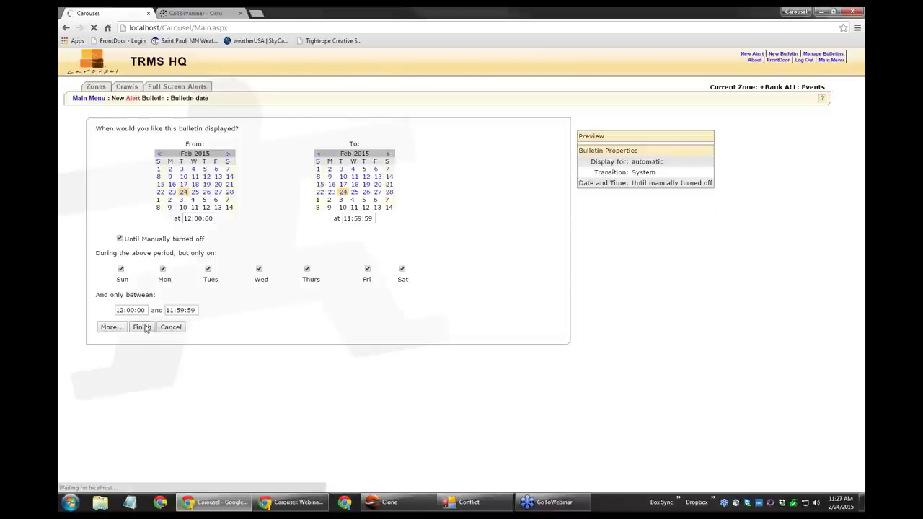
left_click(144, 327)
left_click(124, 213)
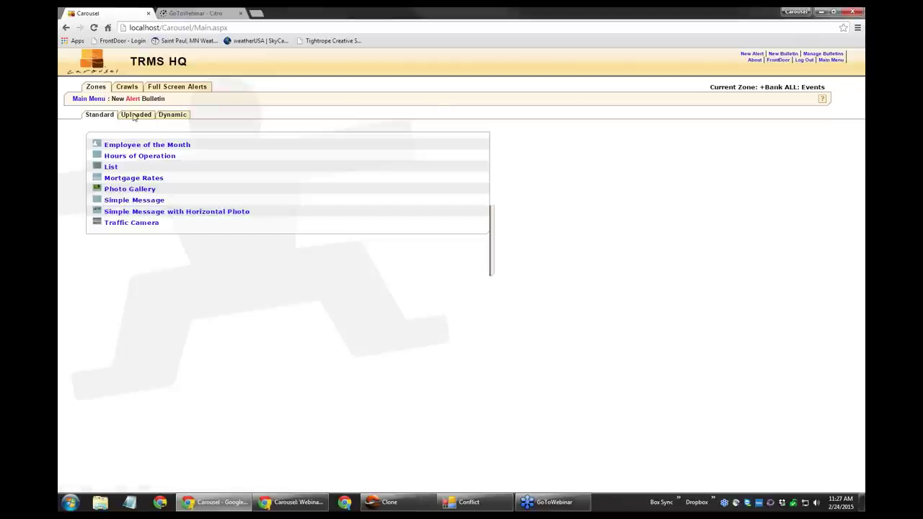
left_click(94, 99)
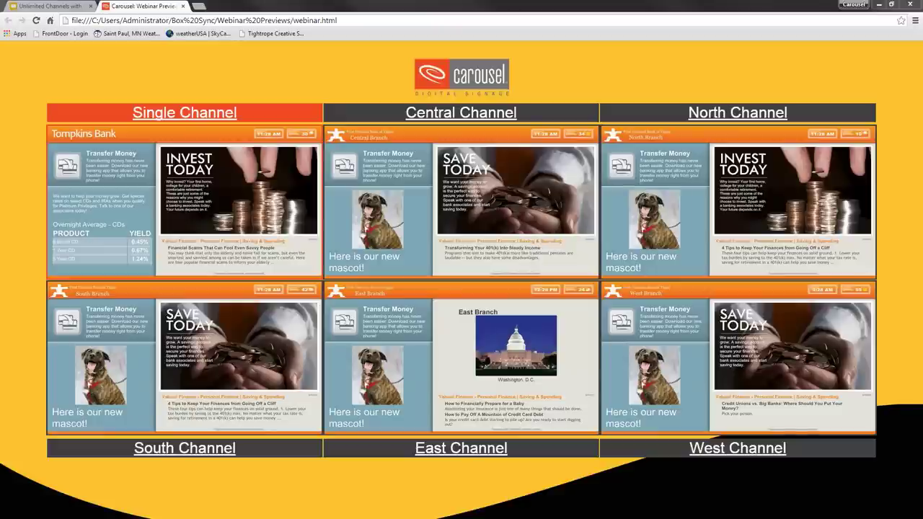
Switch to the Unlimited Channels presentation in Google Drive and show it in full screen
left_click(50, 6)
key("Escape")
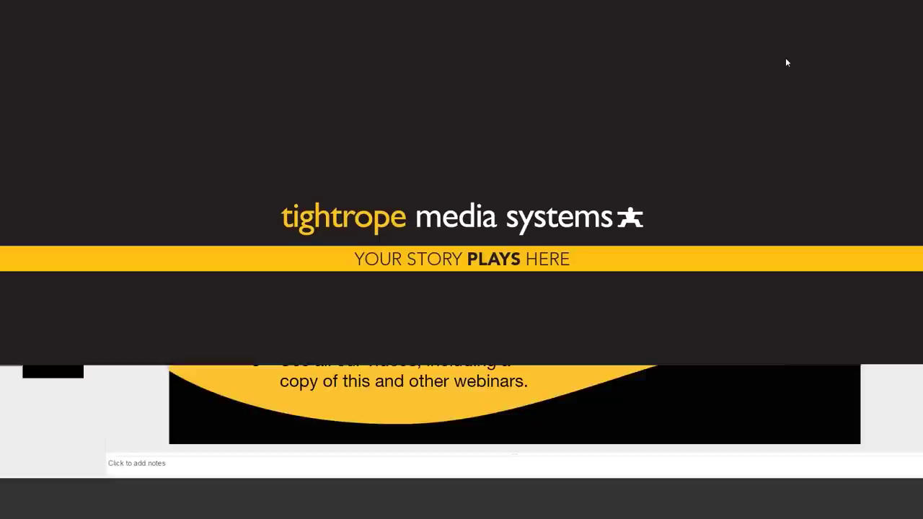
left_click(785, 62)
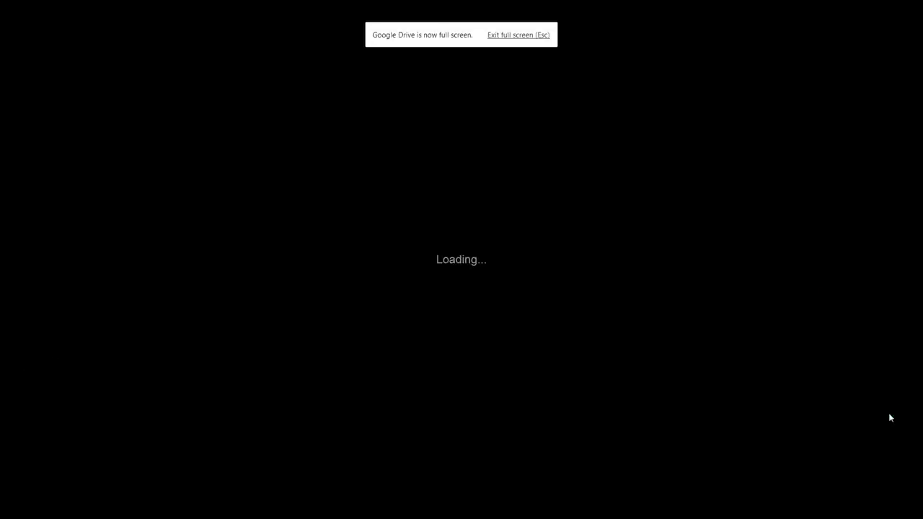
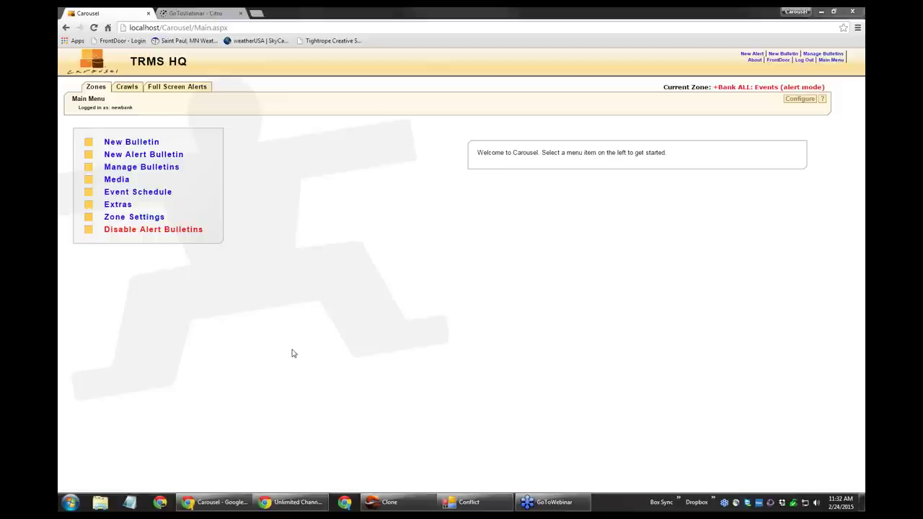
In Carousel, filter the zones by +Bank East, switch to the +Bank East: Video zone and list all of its active bulletins
left_click(98, 91)
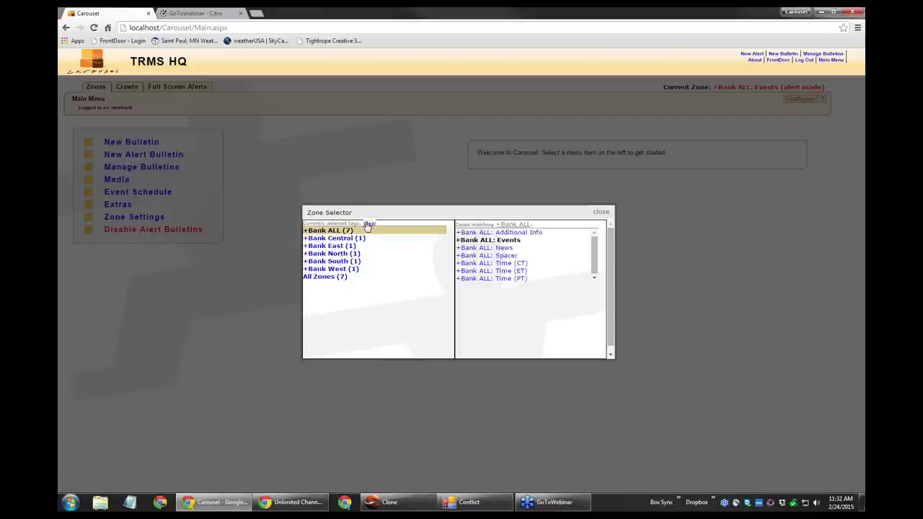
left_click(367, 224)
left_click(352, 248)
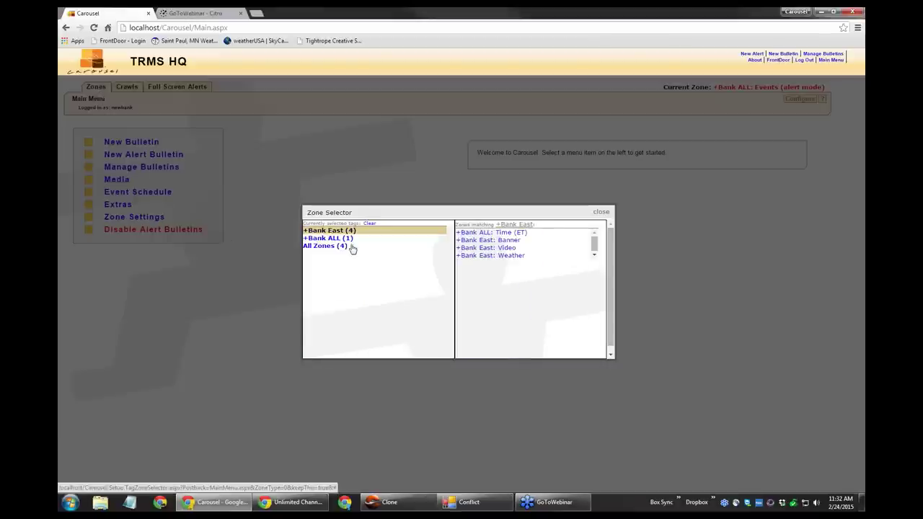
left_click(509, 249)
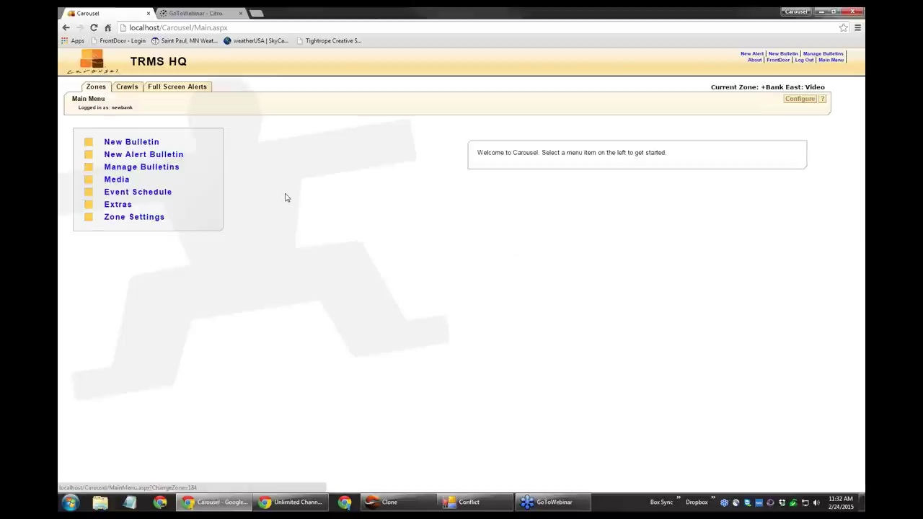
left_click(188, 172)
left_click(149, 155)
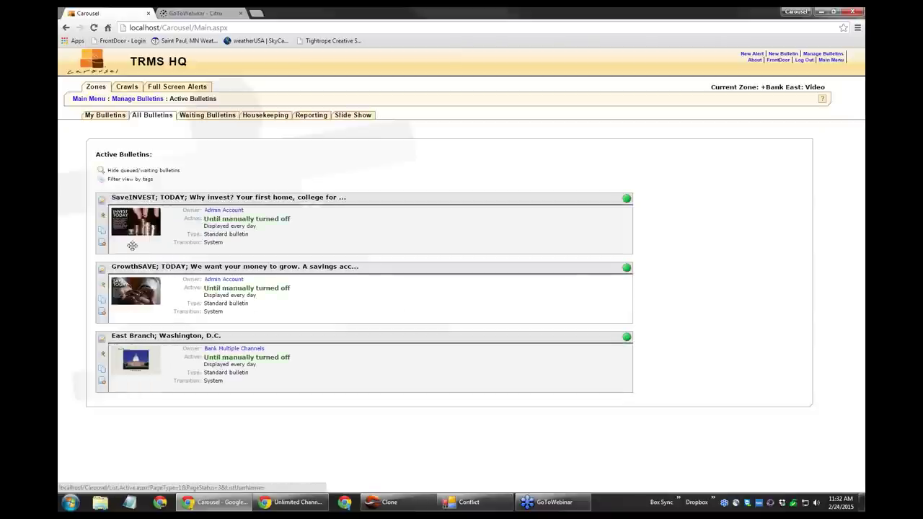
Try to copy the GrowthSAVE bulletin to the +Bank Central: Video zone
left_click(104, 303)
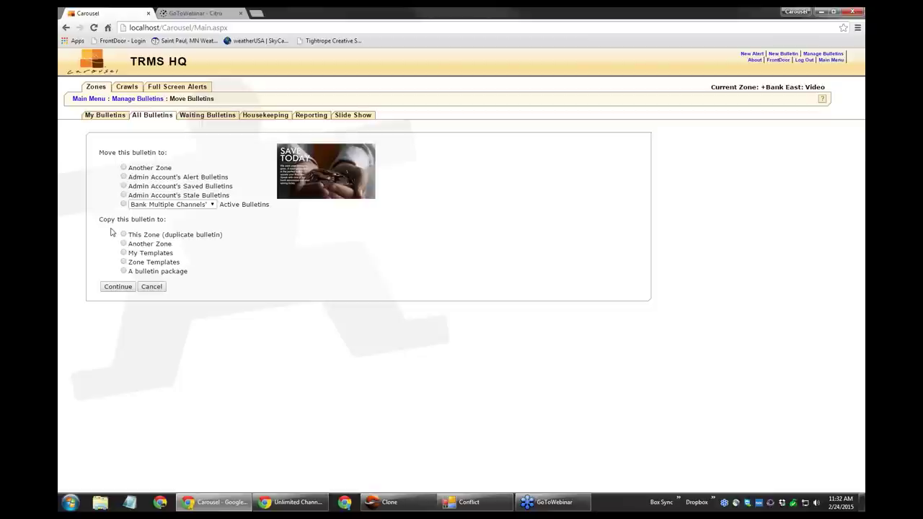
left_click(124, 244)
left_click(118, 287)
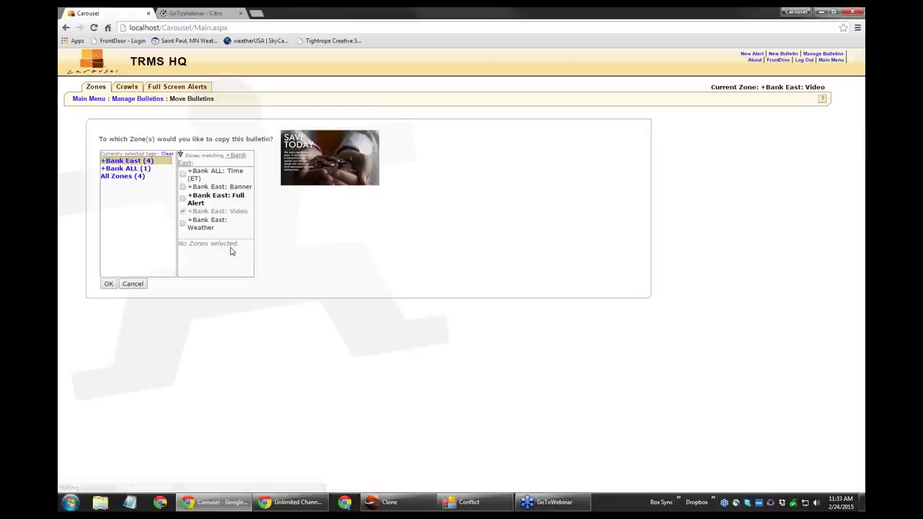
left_click(163, 166)
left_click(135, 168)
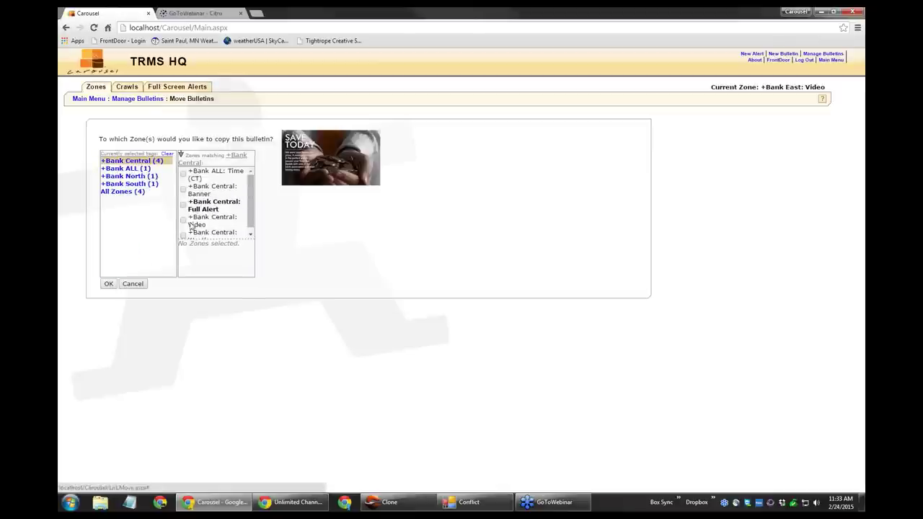
left_click(184, 222)
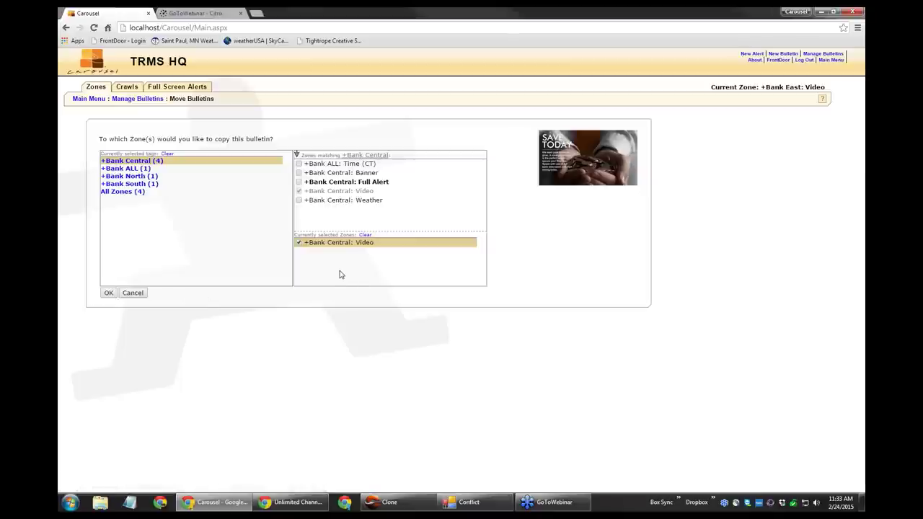
left_click(129, 292)
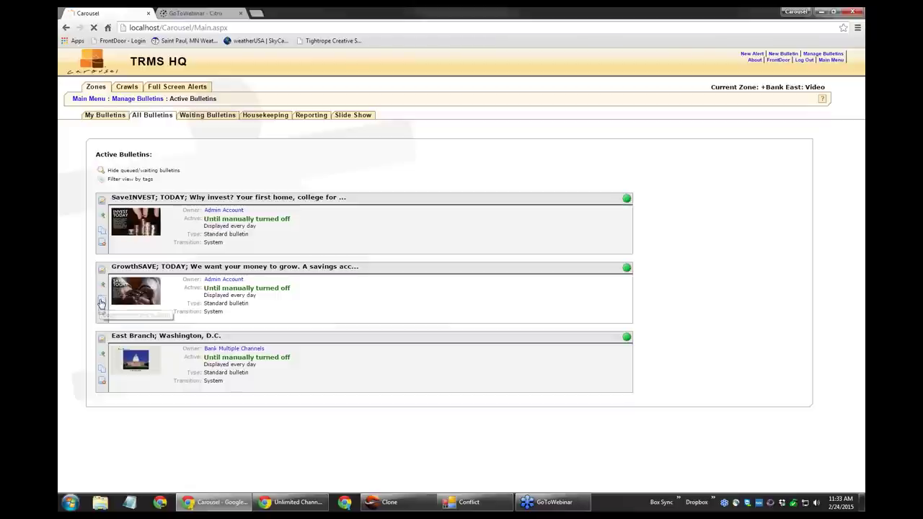
Copy the GrowthSAVE bulletin to a bulletin package and download the resulting zip file
left_click(102, 302)
left_click(128, 273)
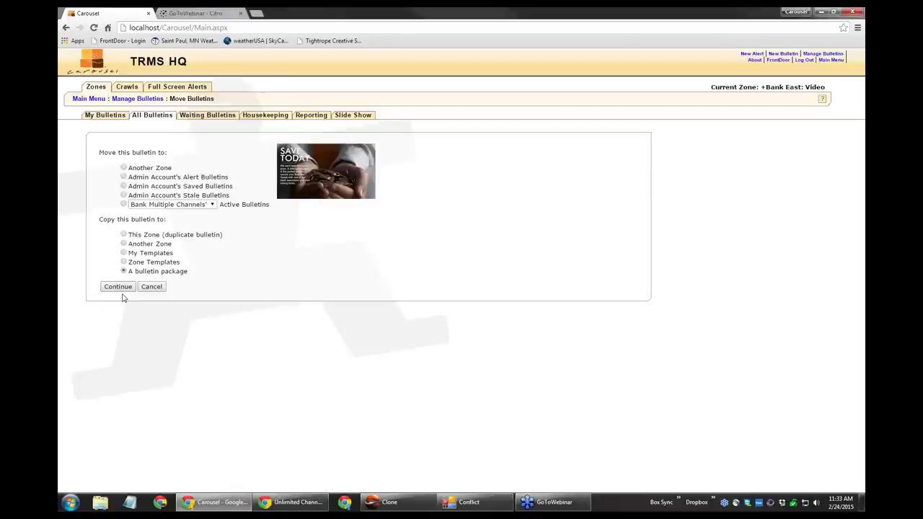
left_click(117, 287)
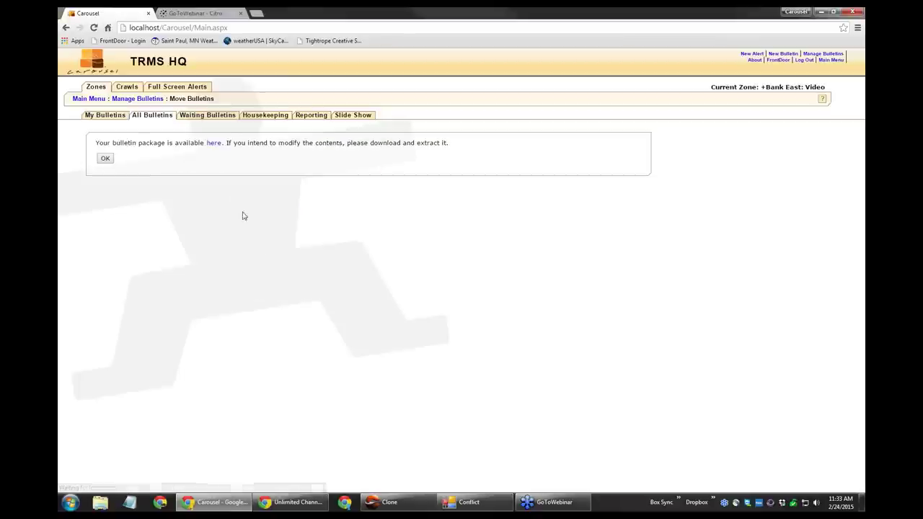
left_click(214, 143)
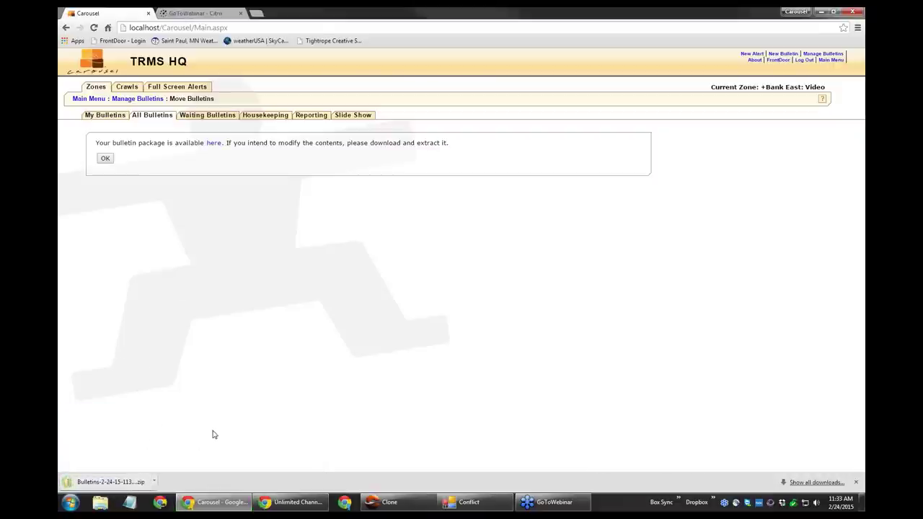
Start a new uploaded bulletin in the +Bank East: Video zone and open the bulletin package upload page
left_click(93, 99)
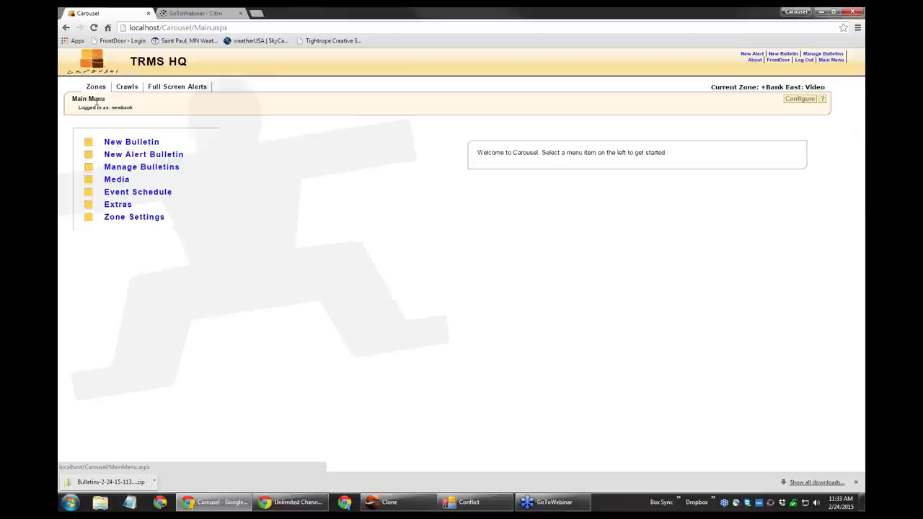
left_click(124, 143)
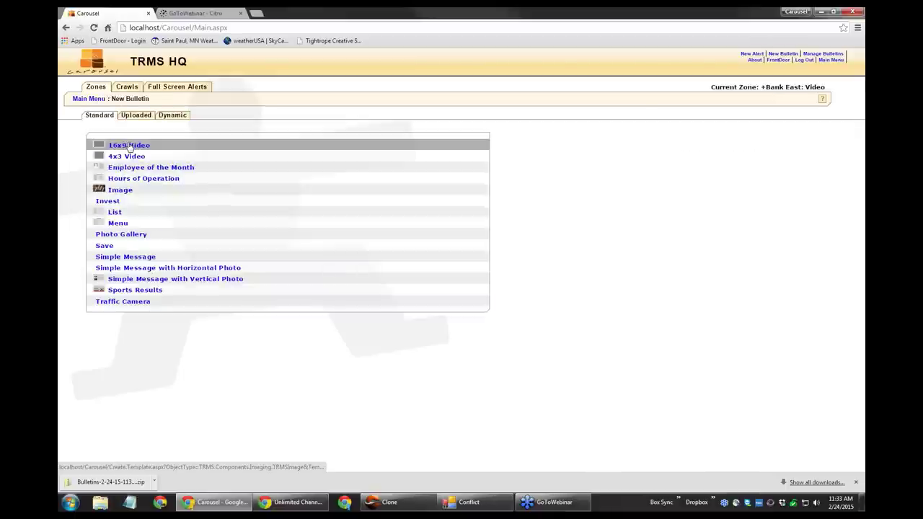
left_click(135, 115)
left_click(144, 180)
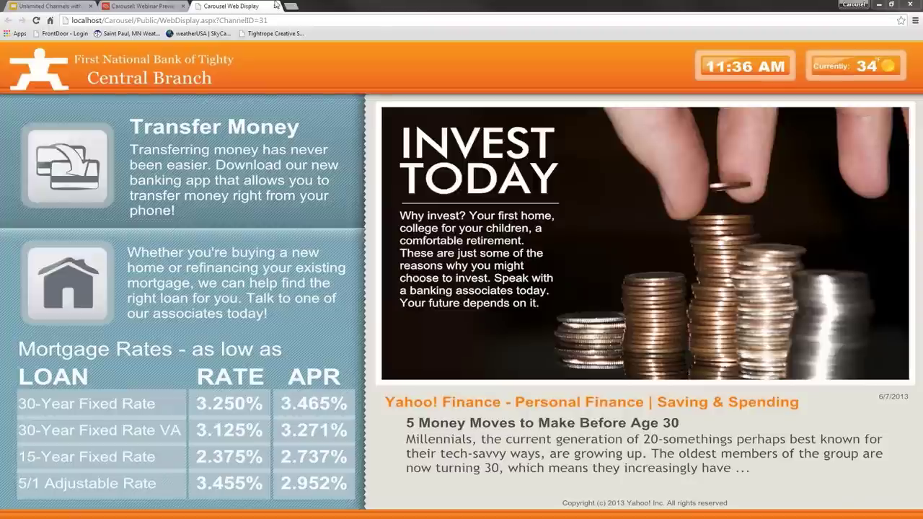
Reload the Central Branch web display and return to the Webinar Preview page
left_click(36, 20)
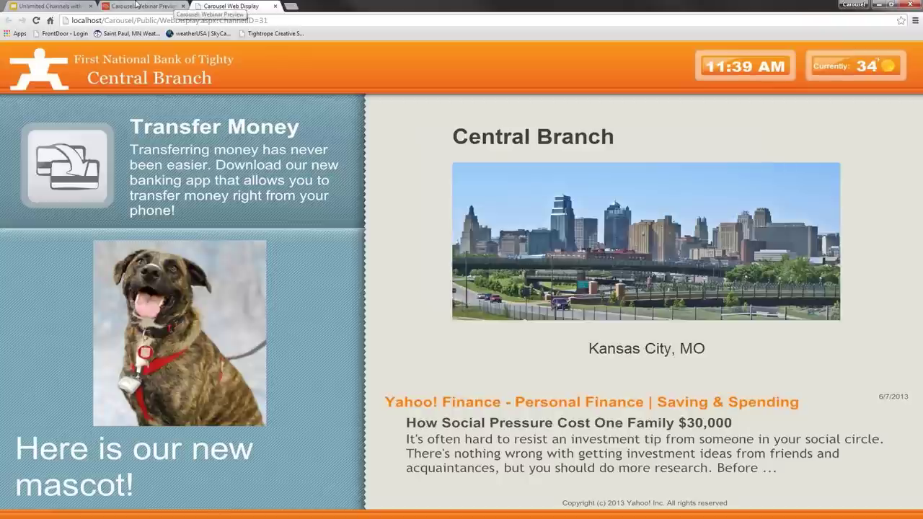
left_click(135, 5)
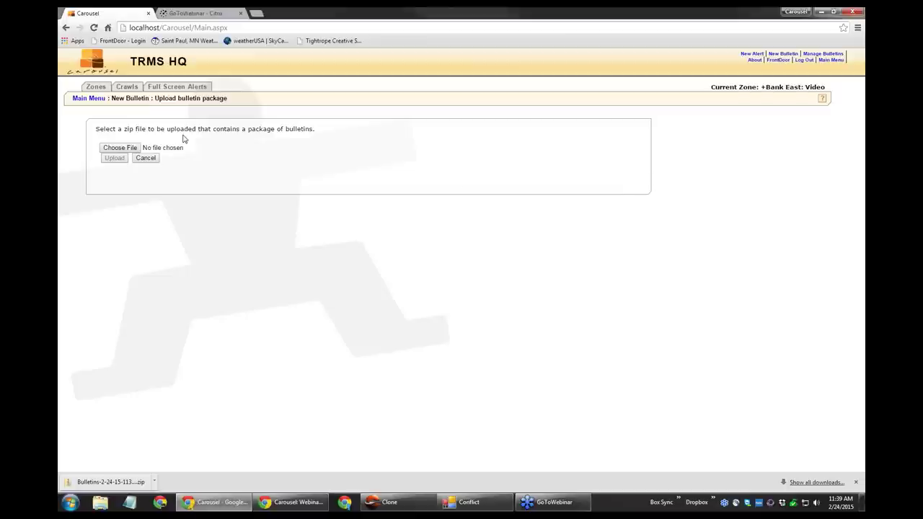
From Carousel's main menu, open the channel configuration, preview the +Bank East channel's web display and close the preview
left_click(93, 101)
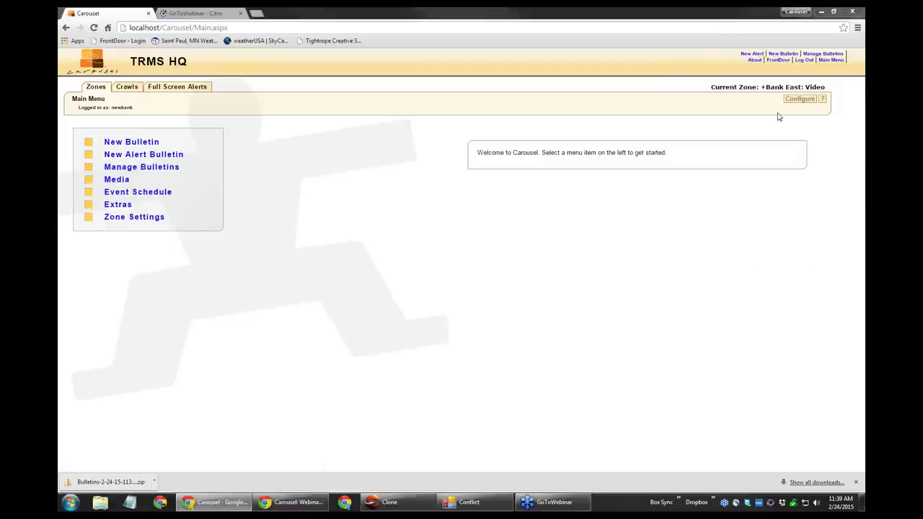
left_click(800, 102)
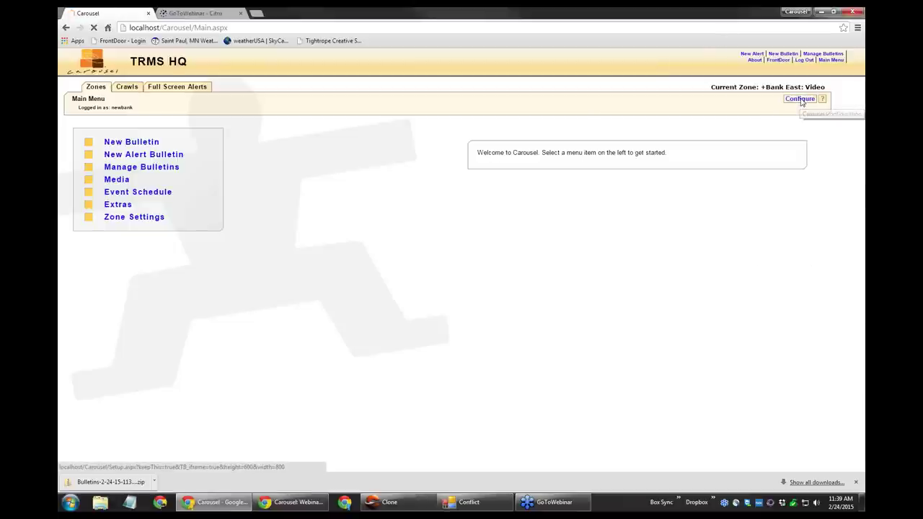
left_click(334, 188)
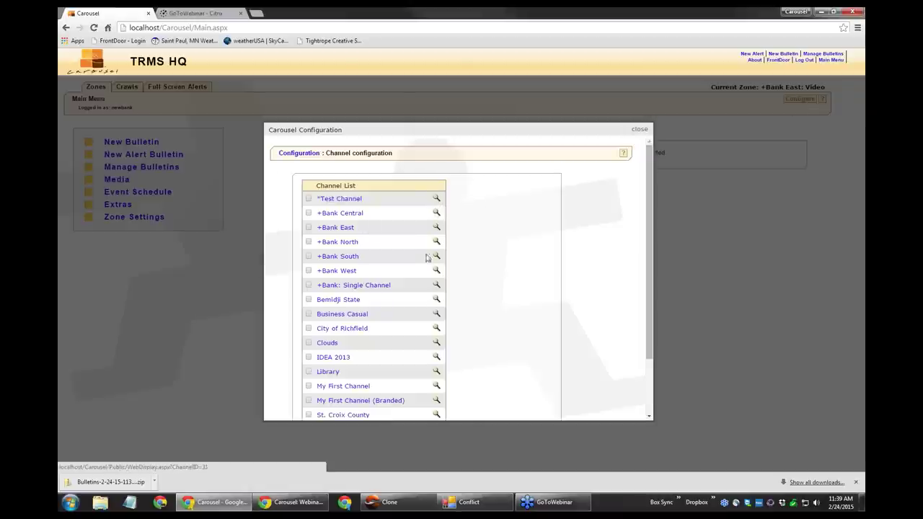
left_click(436, 228)
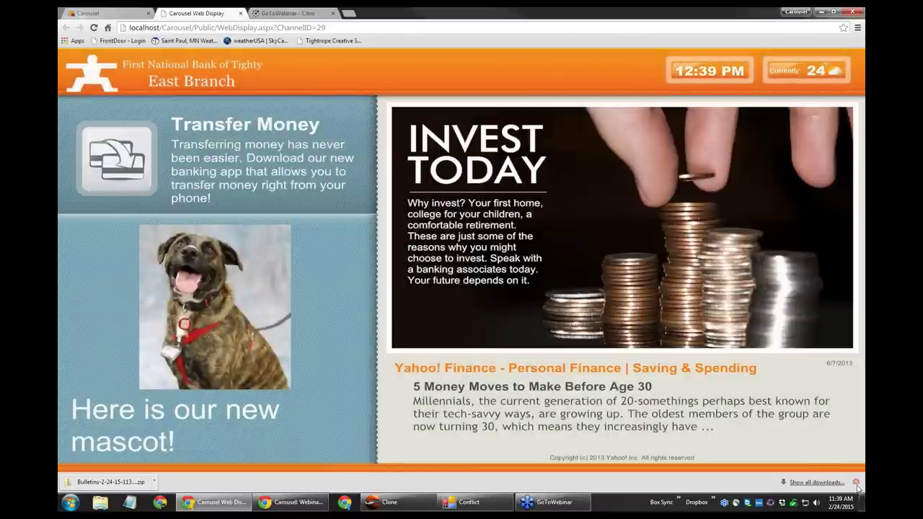
left_click(856, 483)
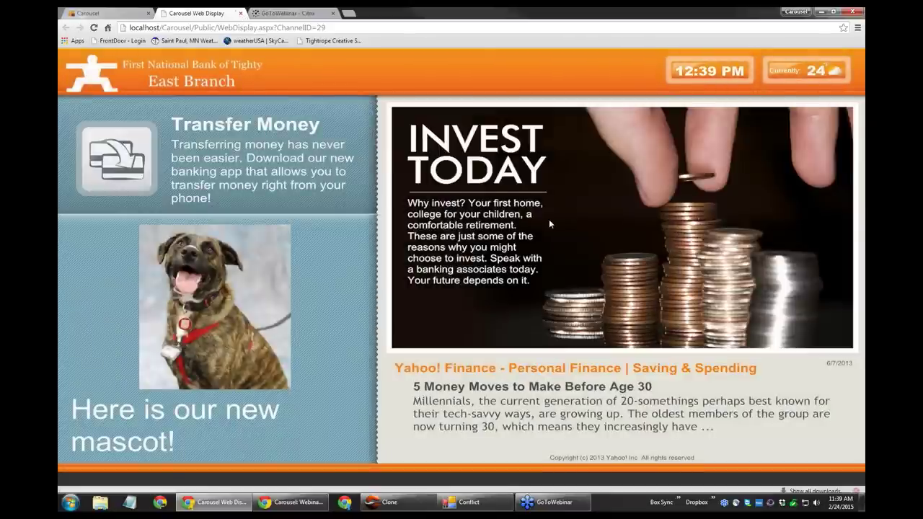
key("ctrl+w")
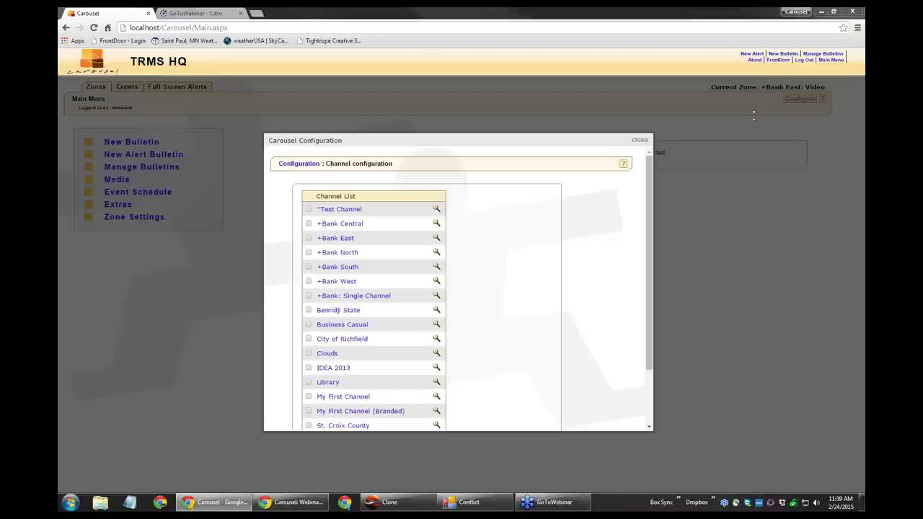